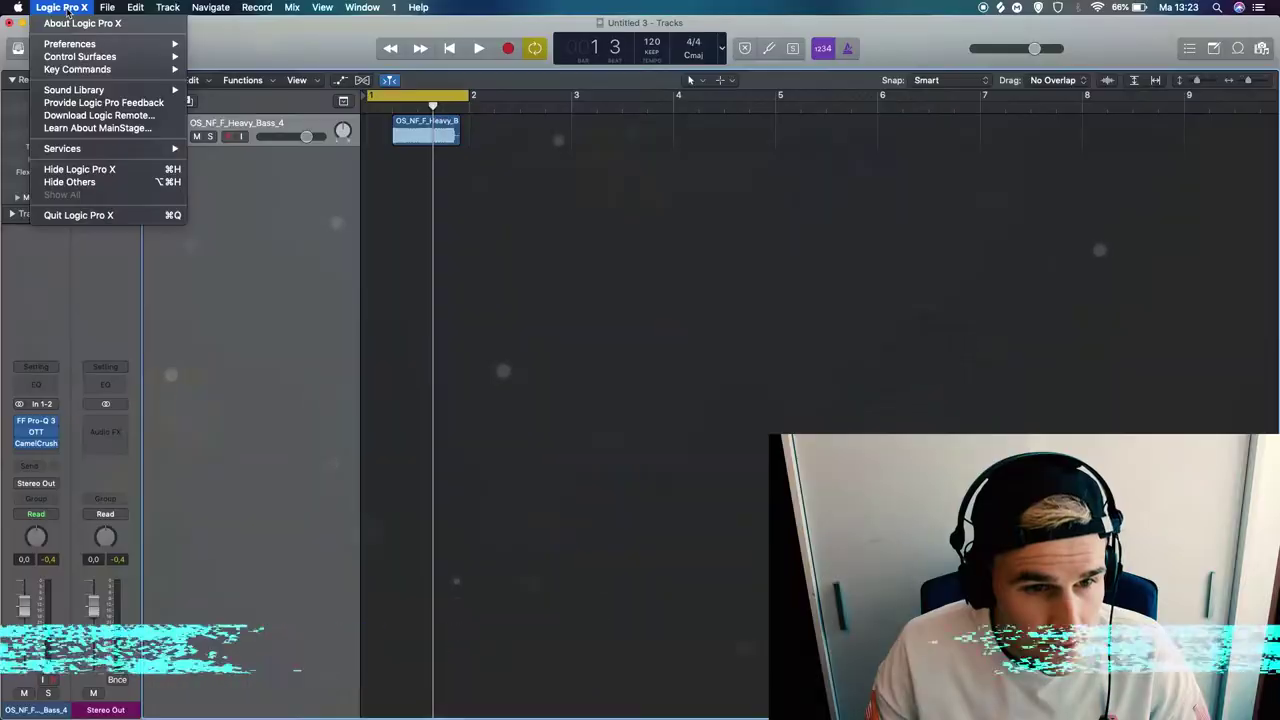
Step: Replace the Marquee tool with the Fade tool as the secondary Tracks-area tool
mouse_move(80, 44)
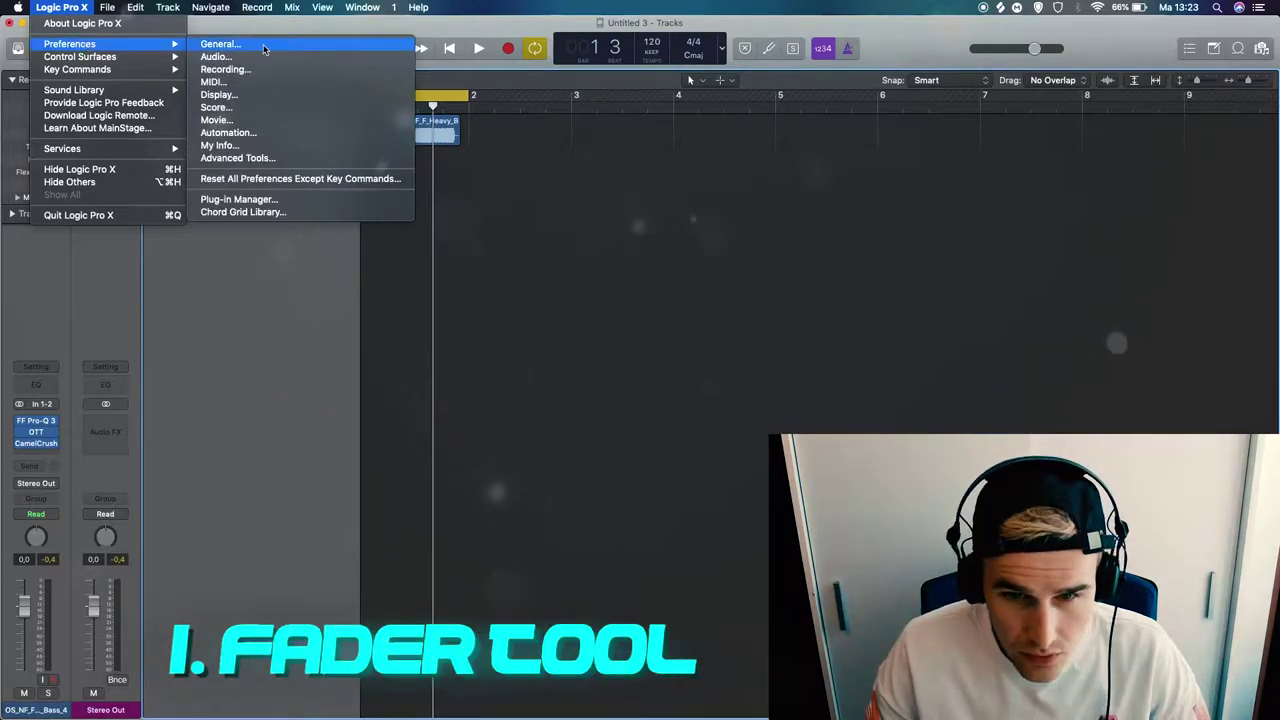
key(Escape)
click(720, 80)
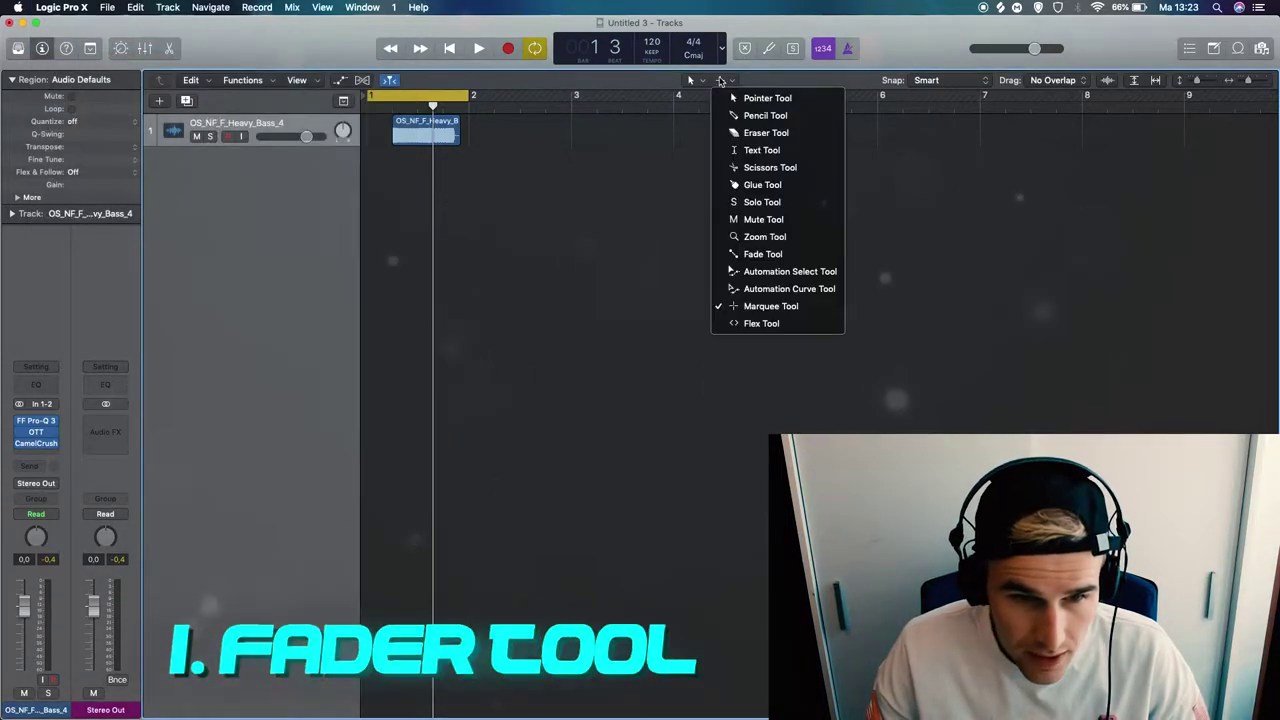
click(778, 258)
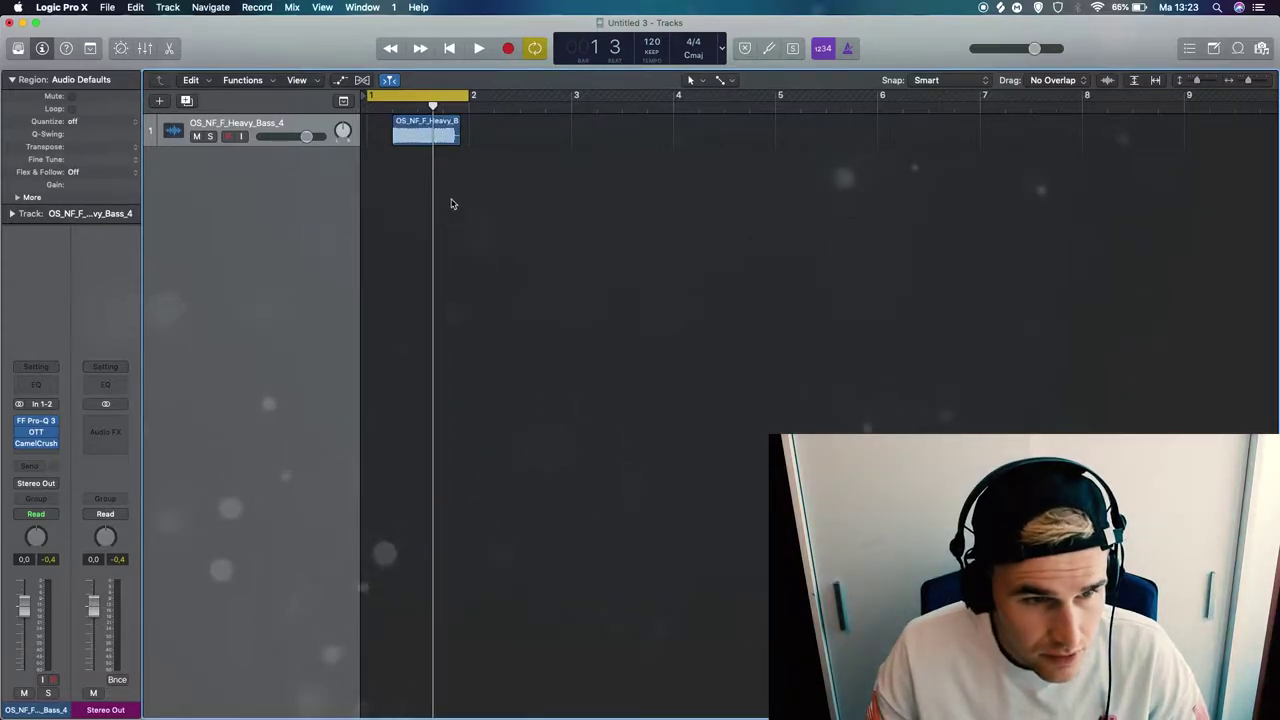
click(75, 8)
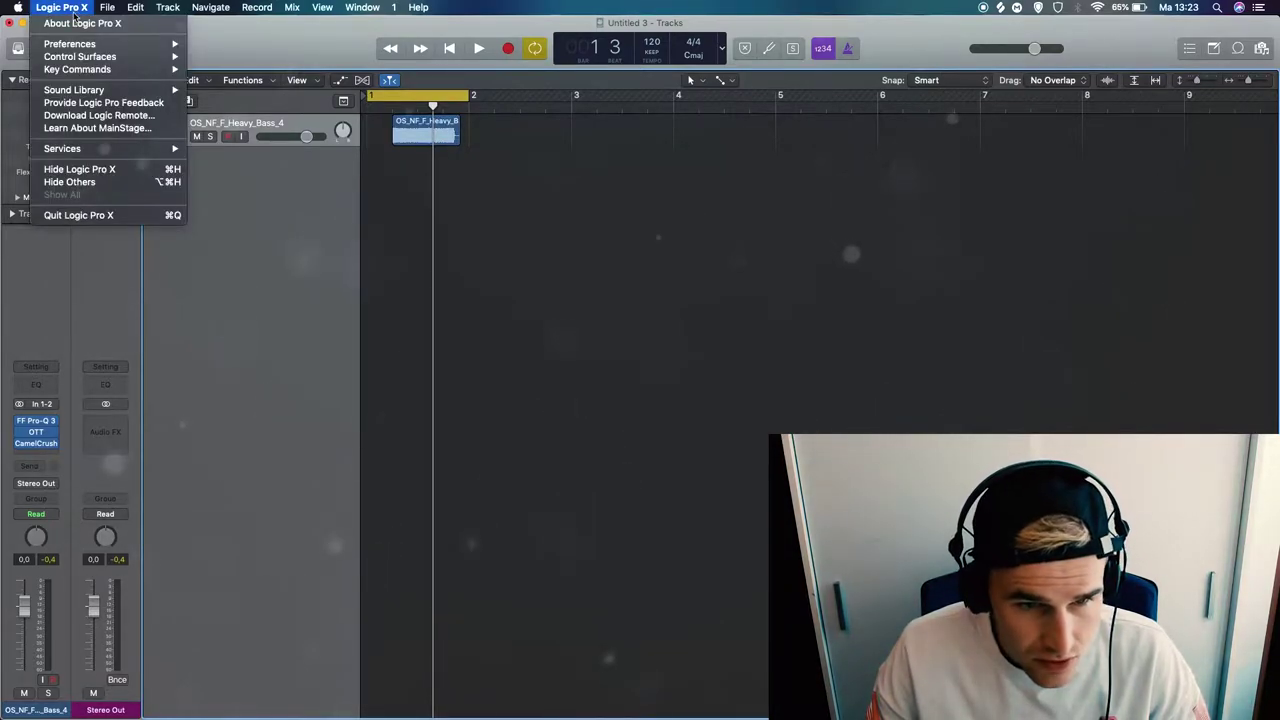
Step: Check the Editing settings under General preferences, then close the preferences window
mouse_move(100, 44)
click(214, 44)
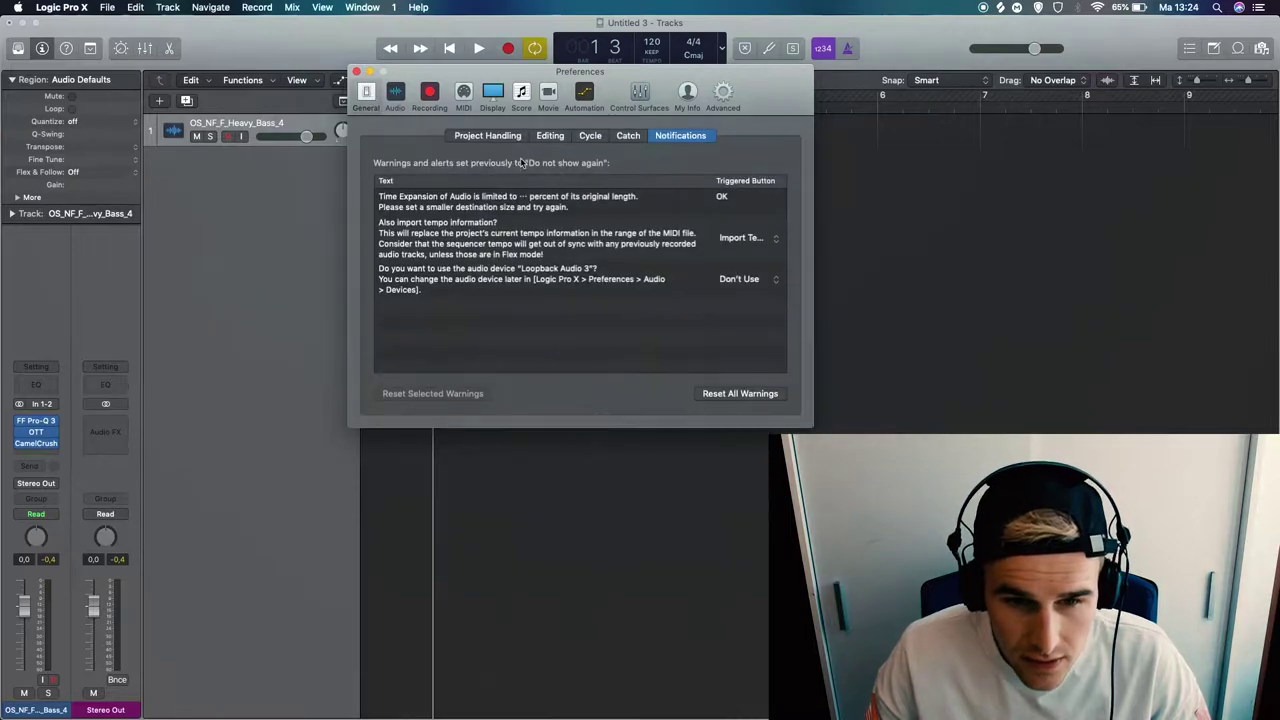
click(551, 137)
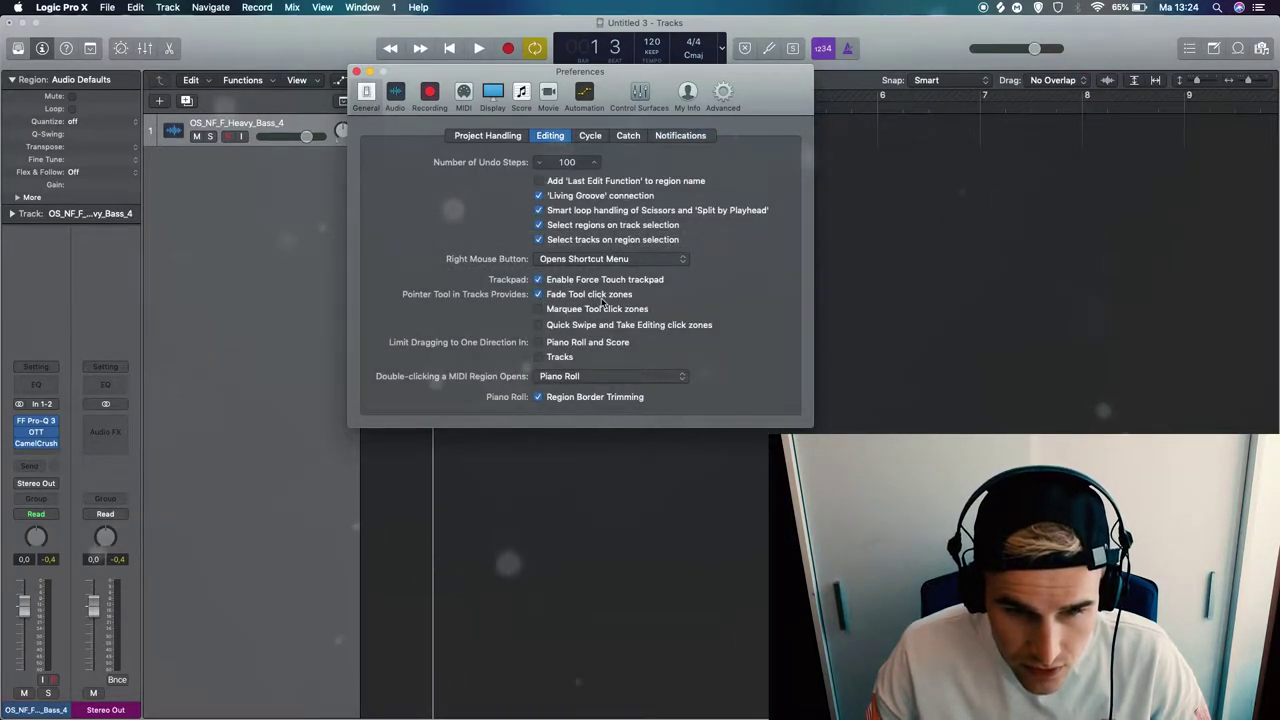
click(356, 72)
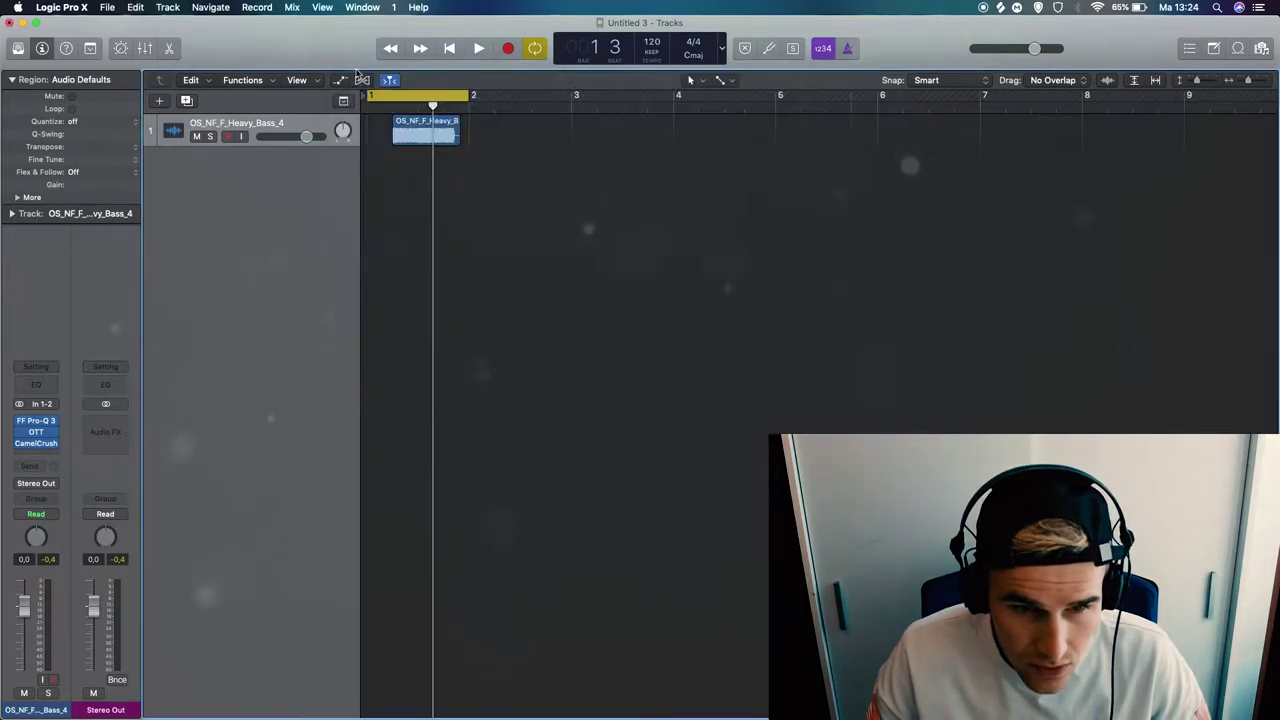
Step: Make track 1 taller and drag the OS_NF_F_Heavy_Bass_4 region slightly later
key(super+Right)
key(super+Right)
key(super+Right)
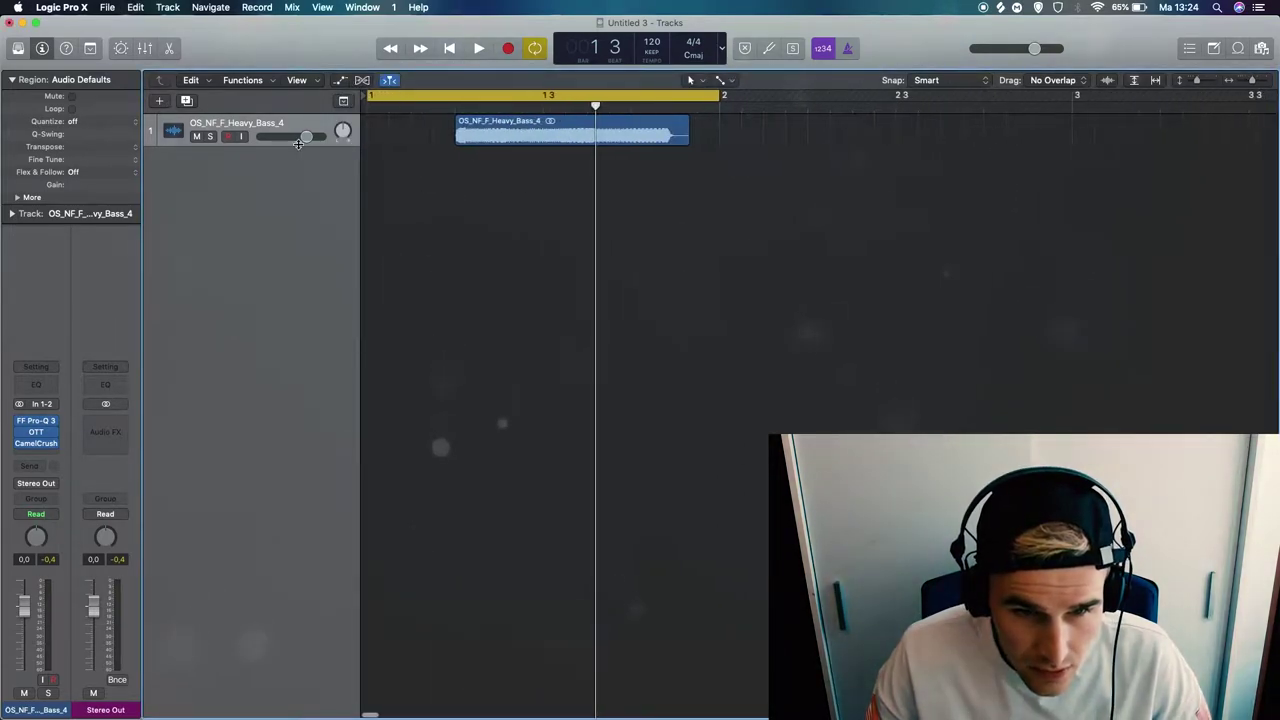
drag(298, 143, 298, 170)
click(455, 131)
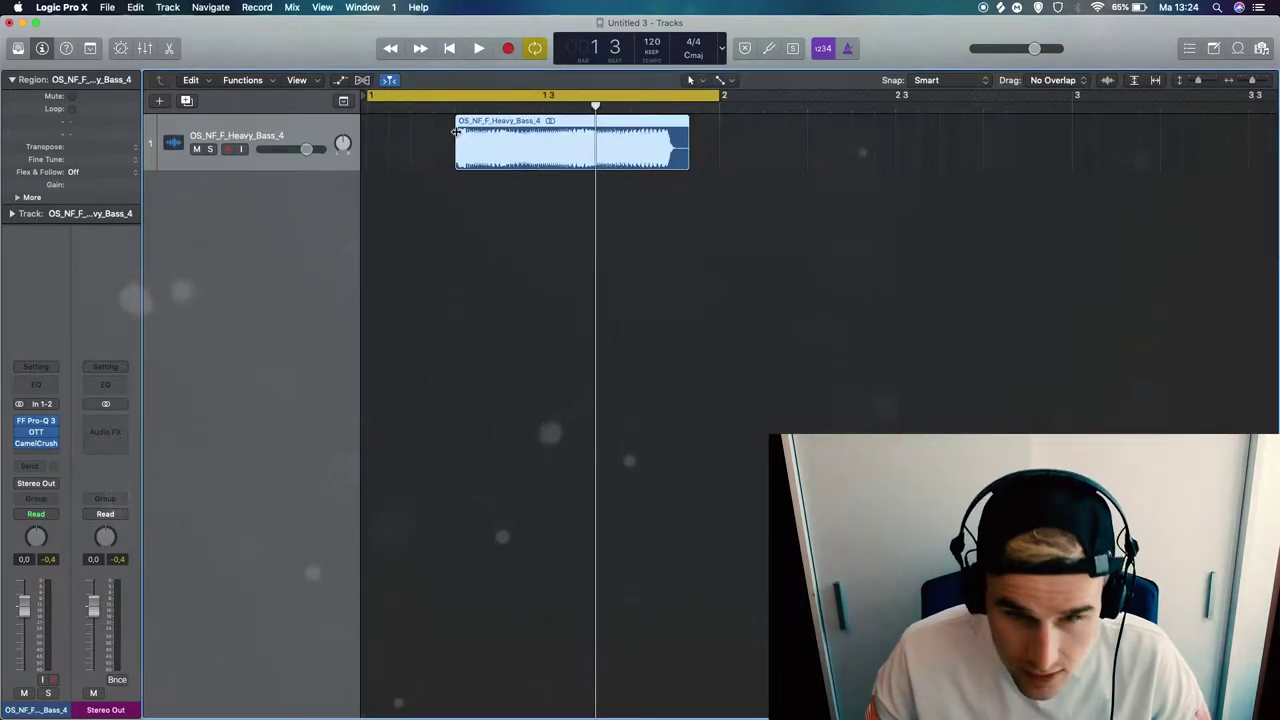
click(720, 80)
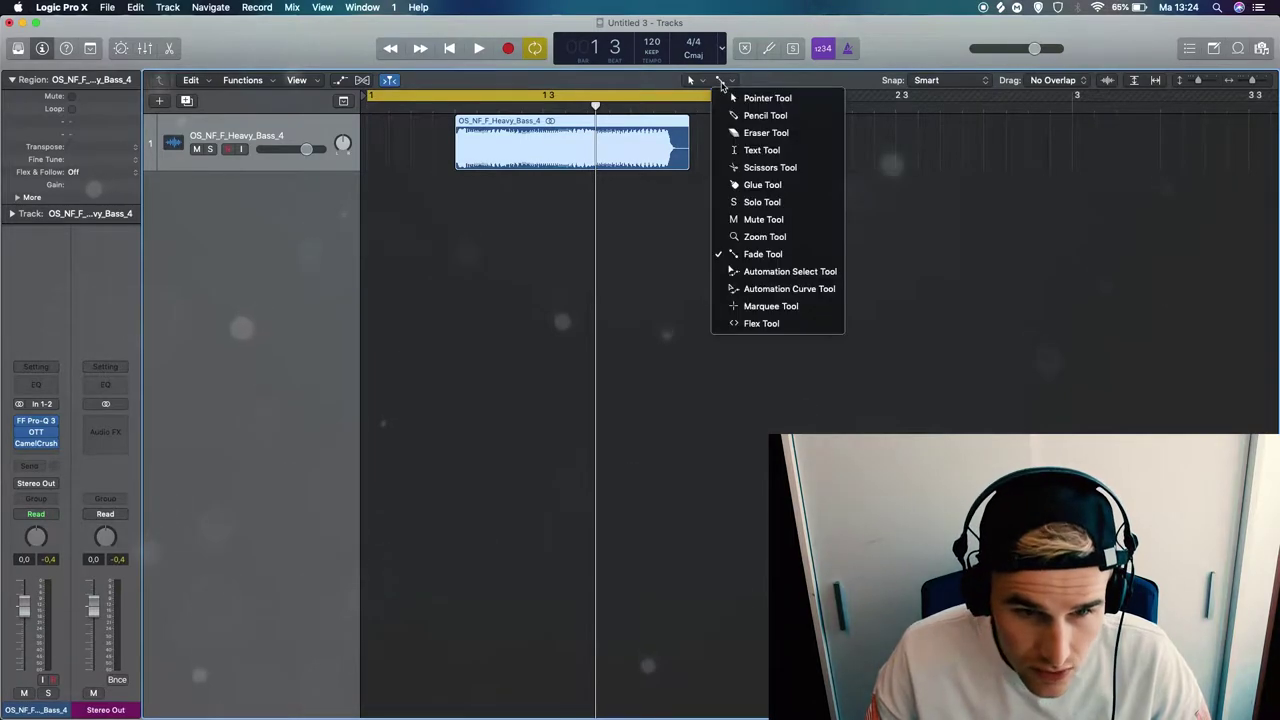
click(441, 151)
click(454, 138)
click(471, 142)
drag(457, 140, 470, 131)
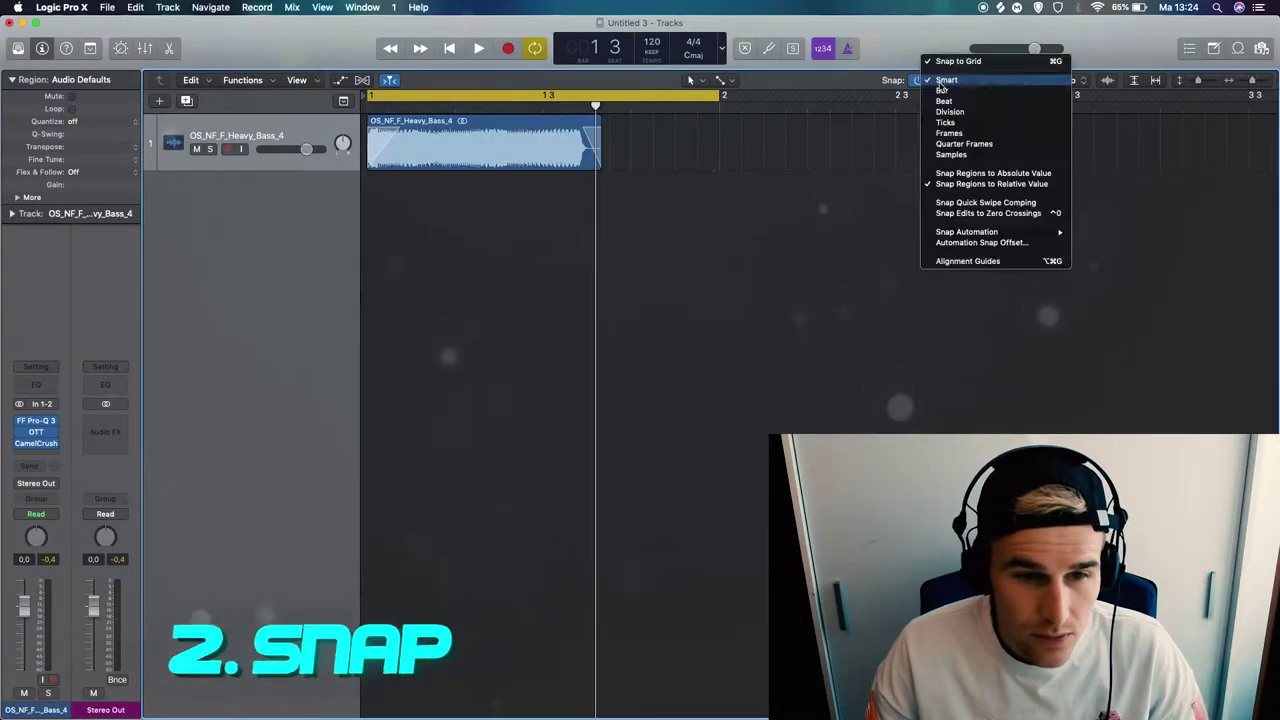
Step: With Smart snapping, move the bass region to around bar 1 beat 4
click(941, 84)
drag(418, 161, 595, 161)
click(541, 106)
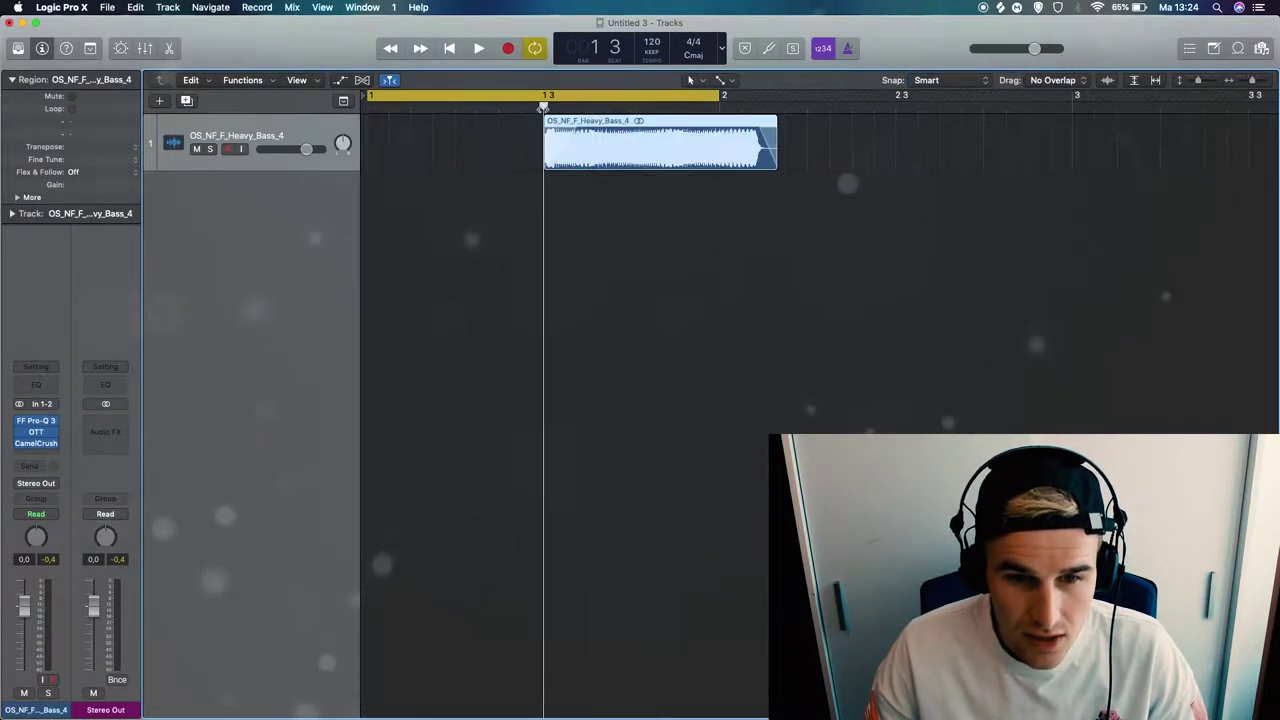
scroll(557, 208, up, 5)
scroll(558, 210, up, 2)
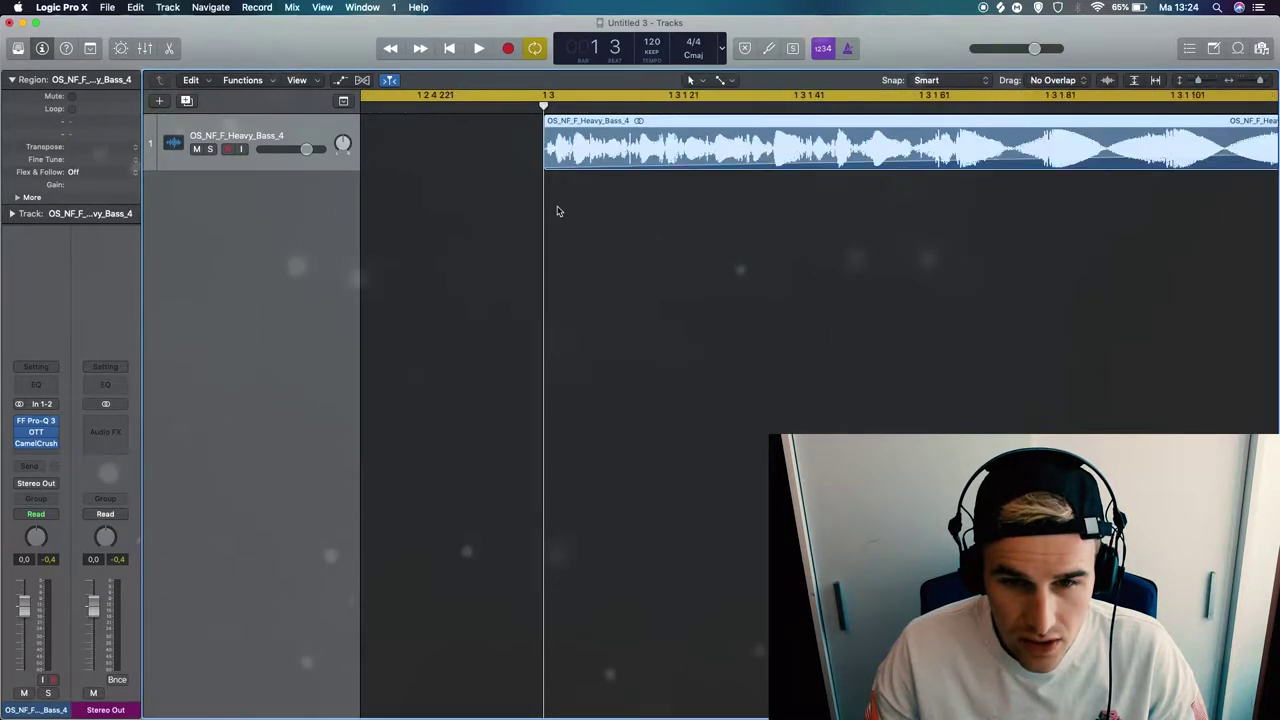
drag(592, 146, 711, 158)
scroll(643, 158, down, 7)
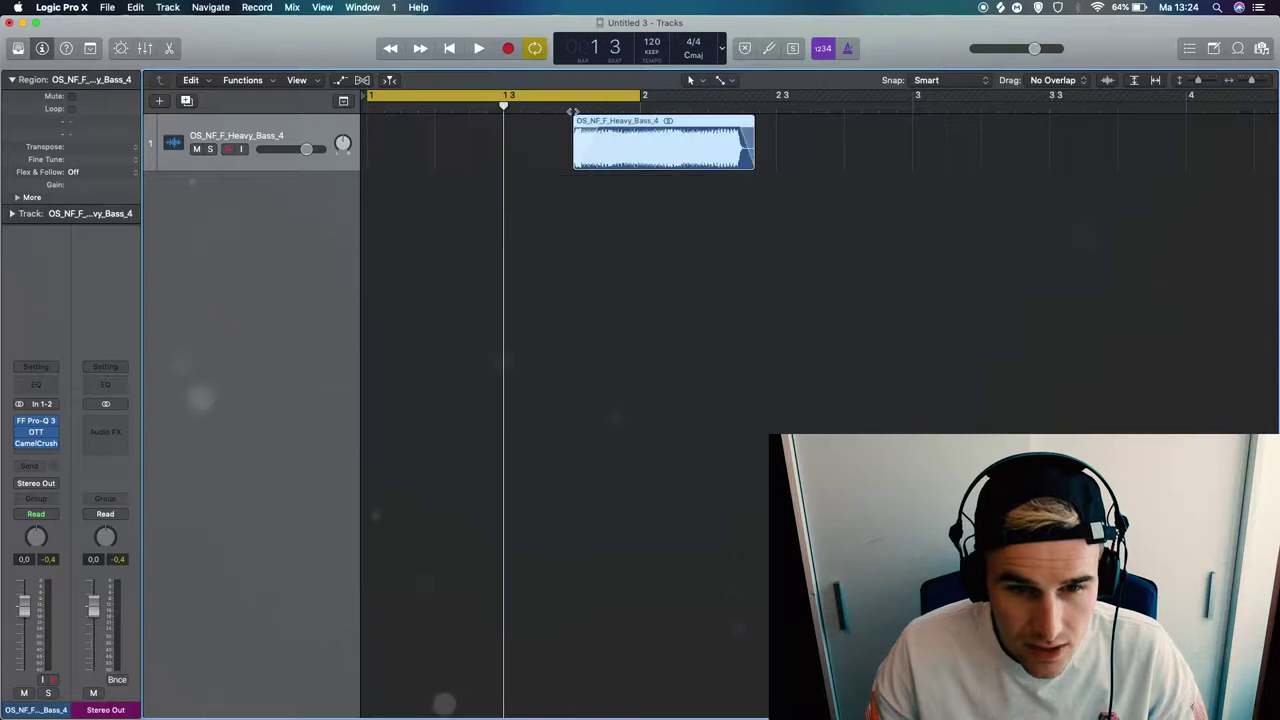
scroll(574, 146, up, 5)
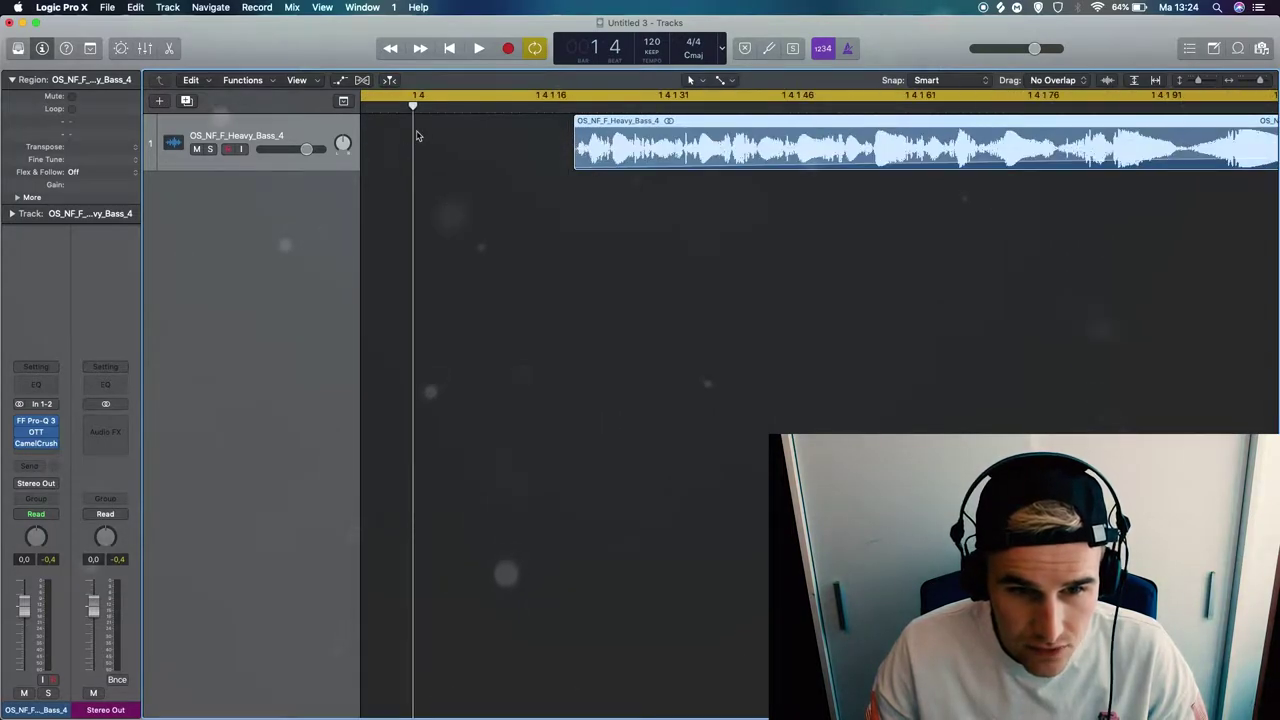
scroll(531, 180, down, 6)
click(531, 180)
right_click(531, 177)
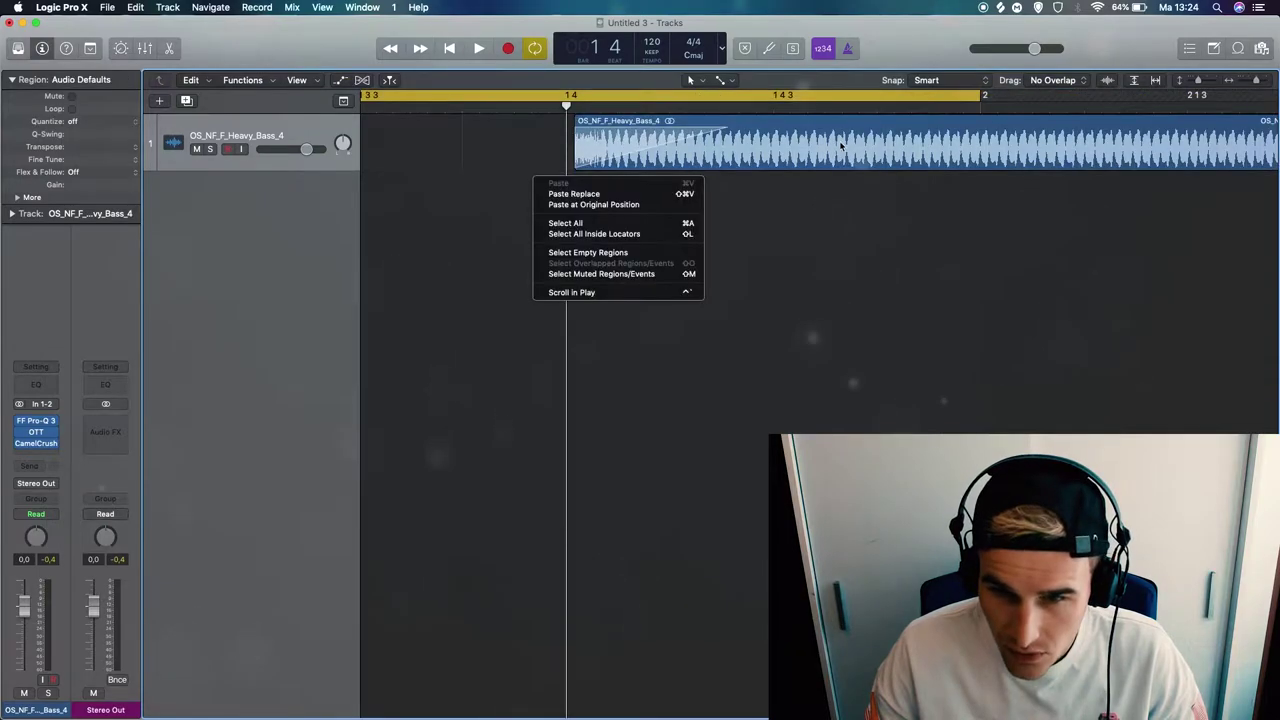
click(749, 200)
Step: Set Snap Regions to Relative Value and trim the region start to 1 4 1 67
click(940, 80)
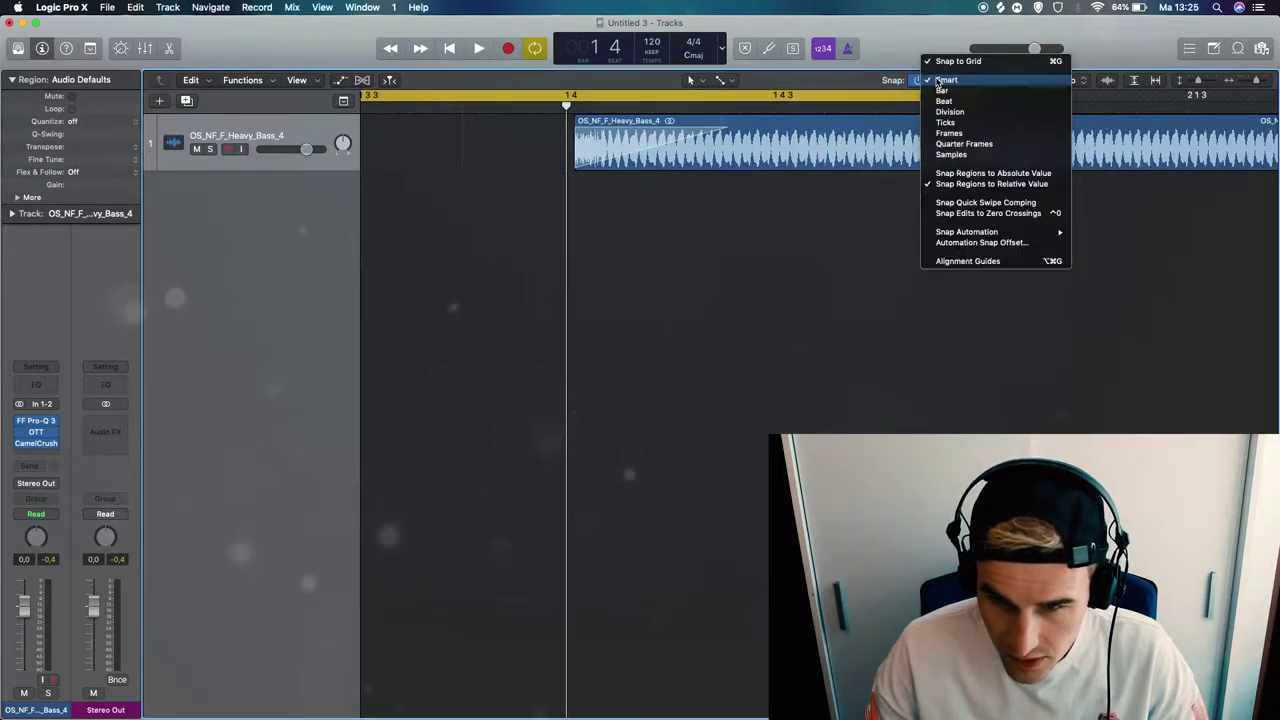
click(1022, 188)
scroll(786, 214, down, 5)
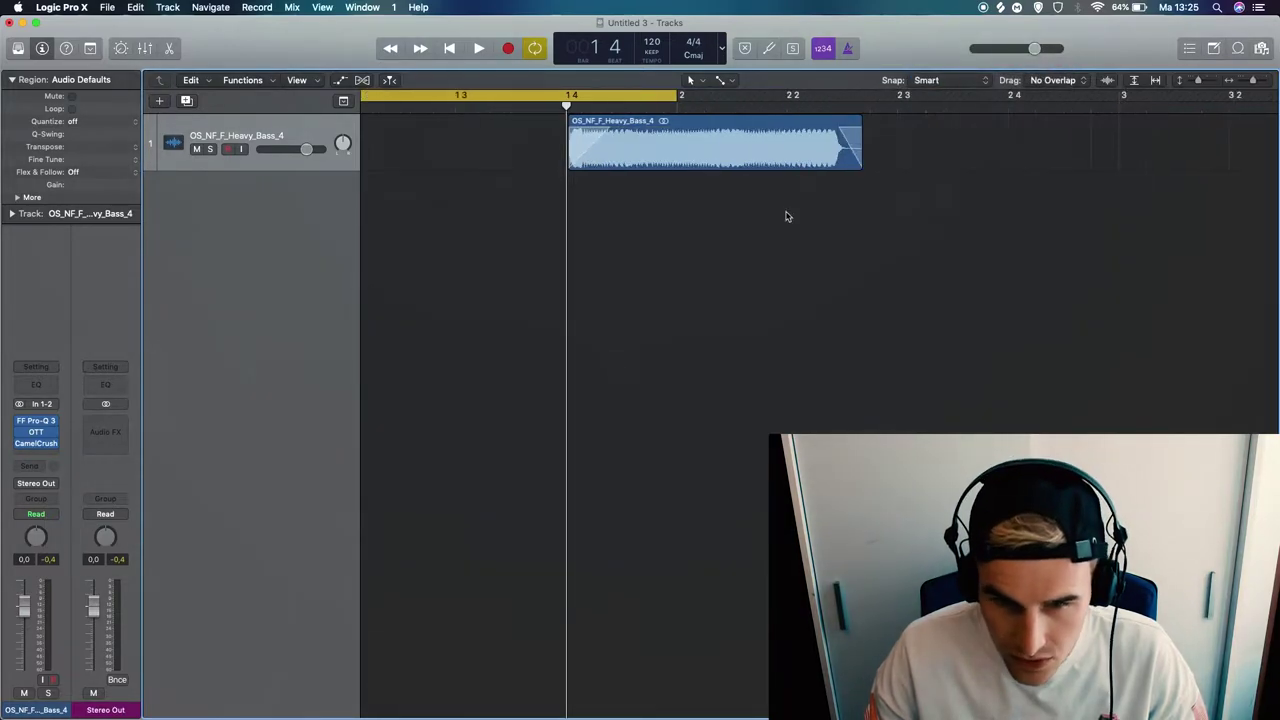
scroll(657, 186, left, 3)
scroll(676, 170, right, 1)
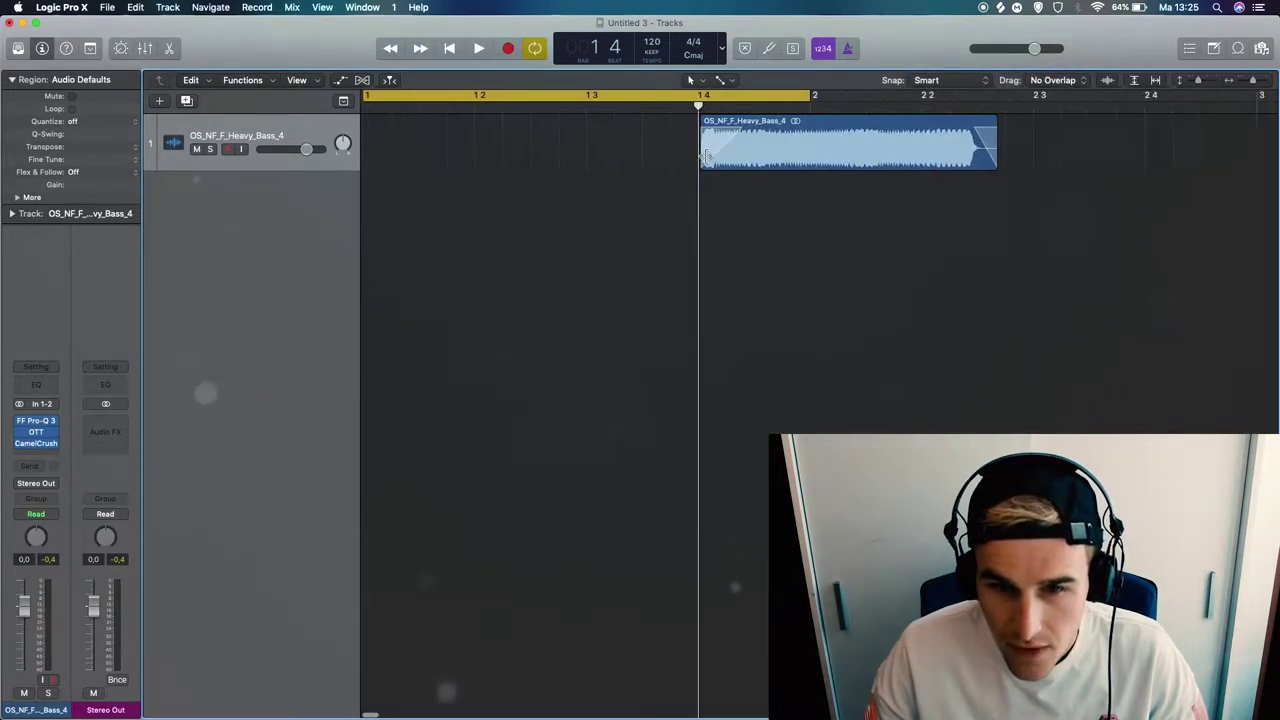
scroll(706, 155, up, 5)
mouse_move(712, 155)
mouse_down()
mouse_move(700, 157)
mouse_move(760, 155)
mouse_move(714, 150)
mouse_up()
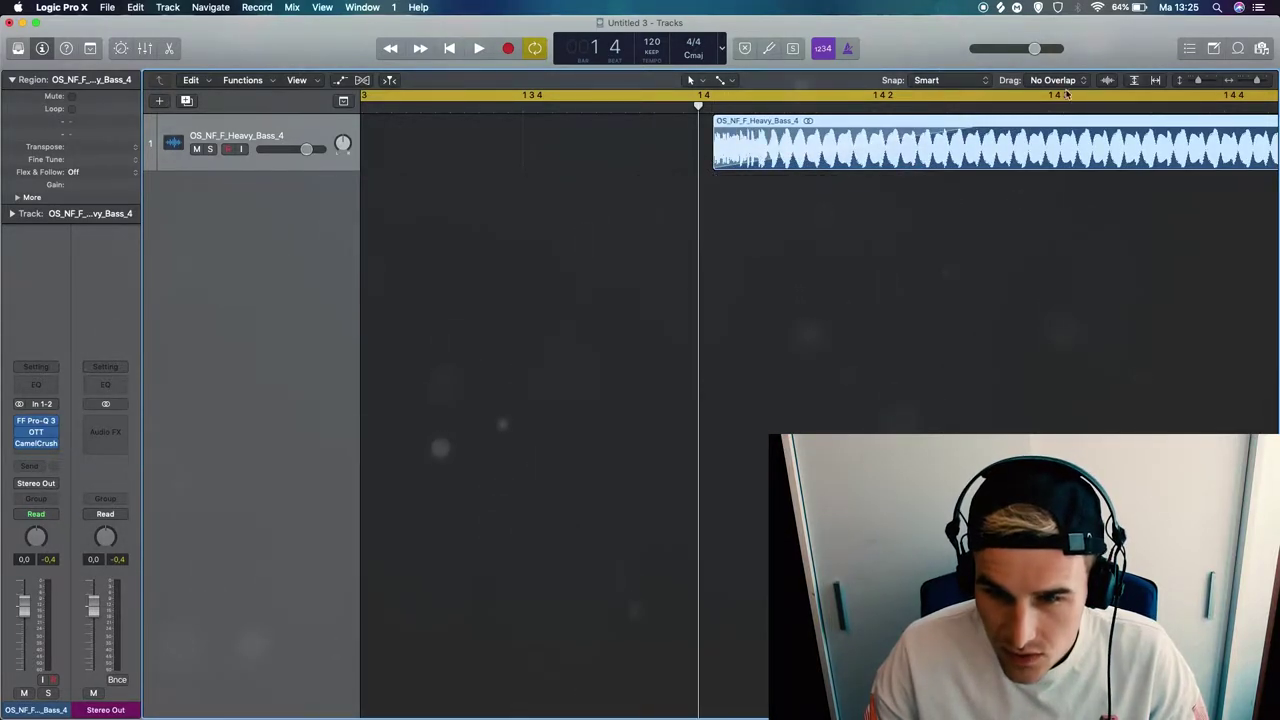
click(932, 80)
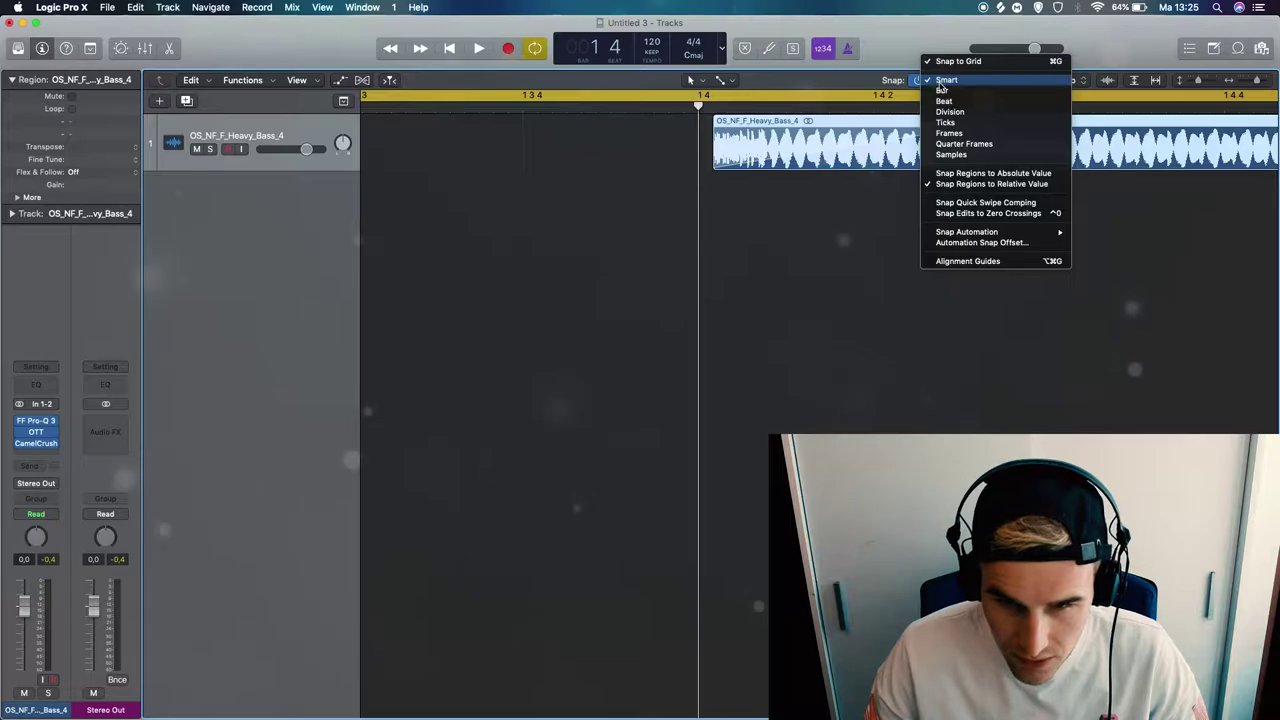
Step: With relative-value snapping, drag the bass region a beat later onto the bar line
click(980, 186)
scroll(766, 217, down, 5)
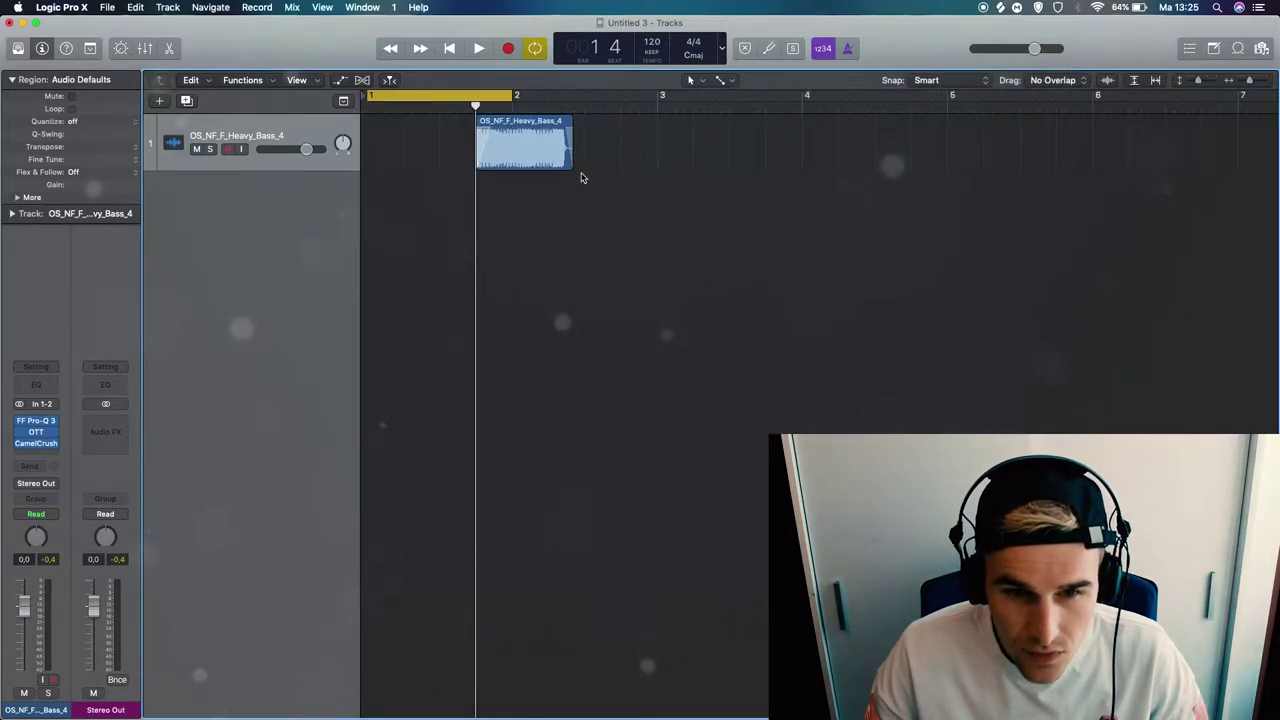
scroll(583, 177, up, 5)
drag(571, 149, 662, 148)
click(607, 378)
scroll(612, 138, up, 5)
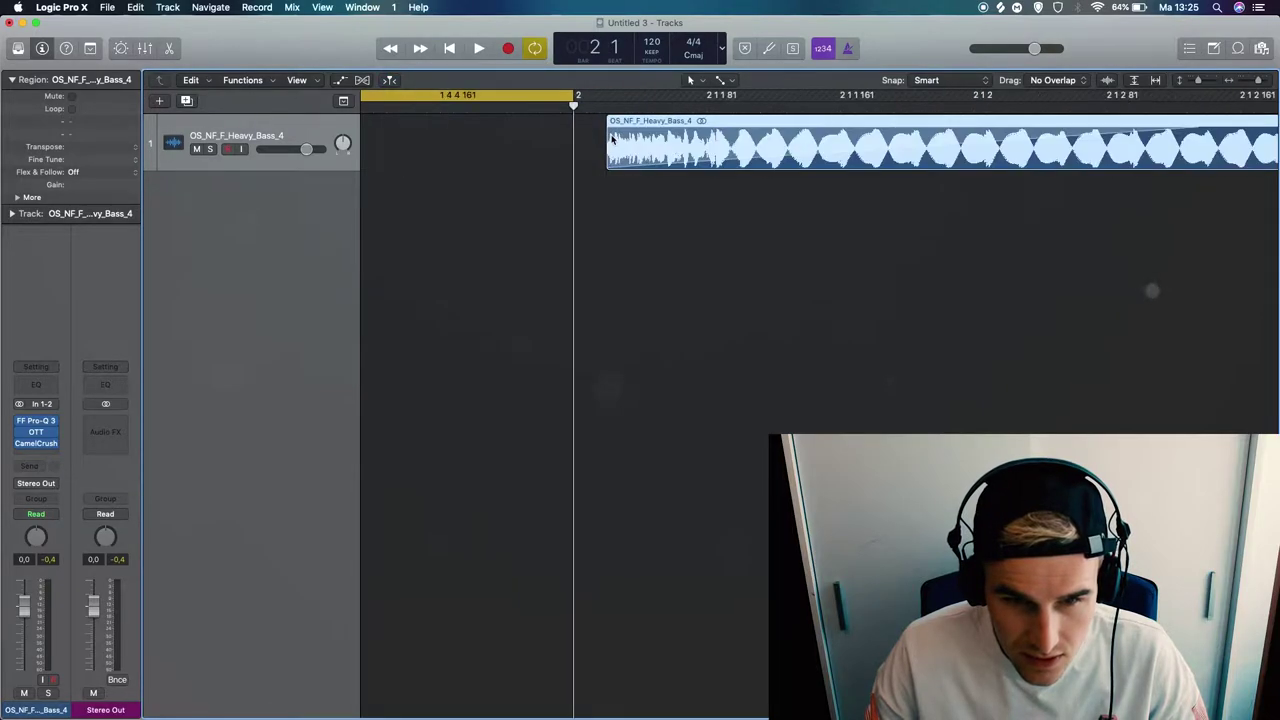
scroll(600, 136, up, 3)
click(580, 131)
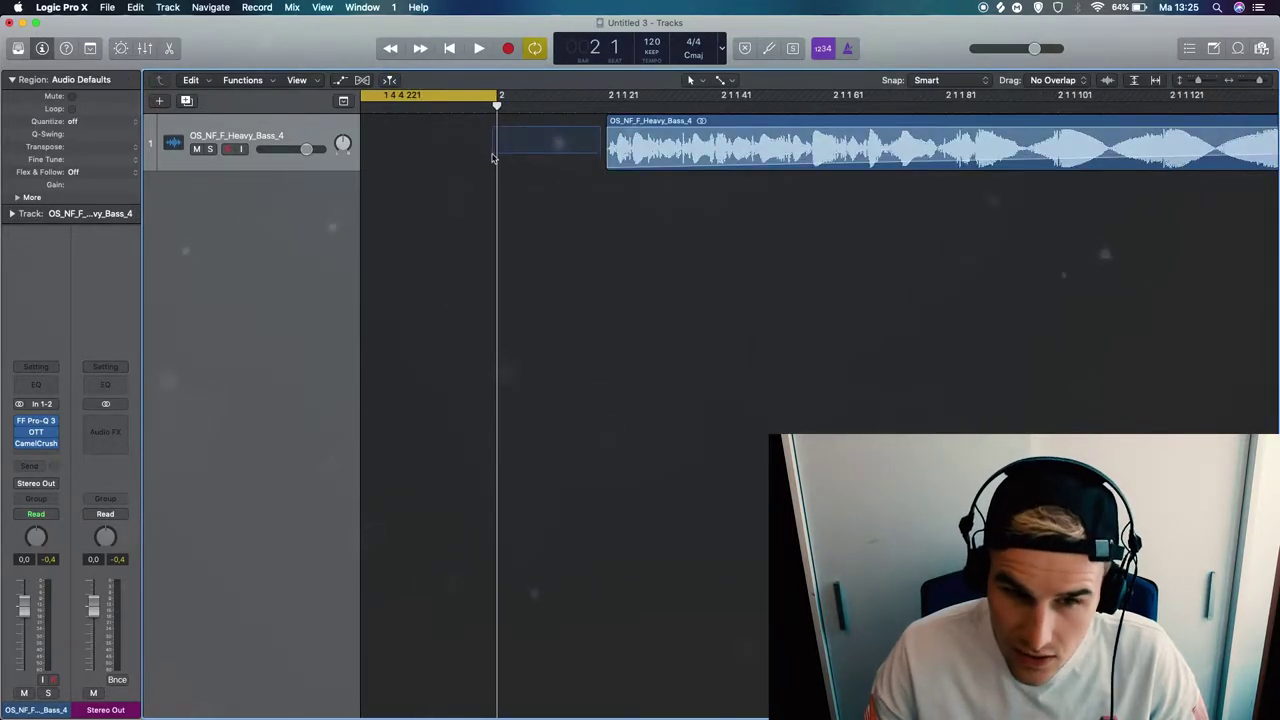
scroll(502, 168, down, 8)
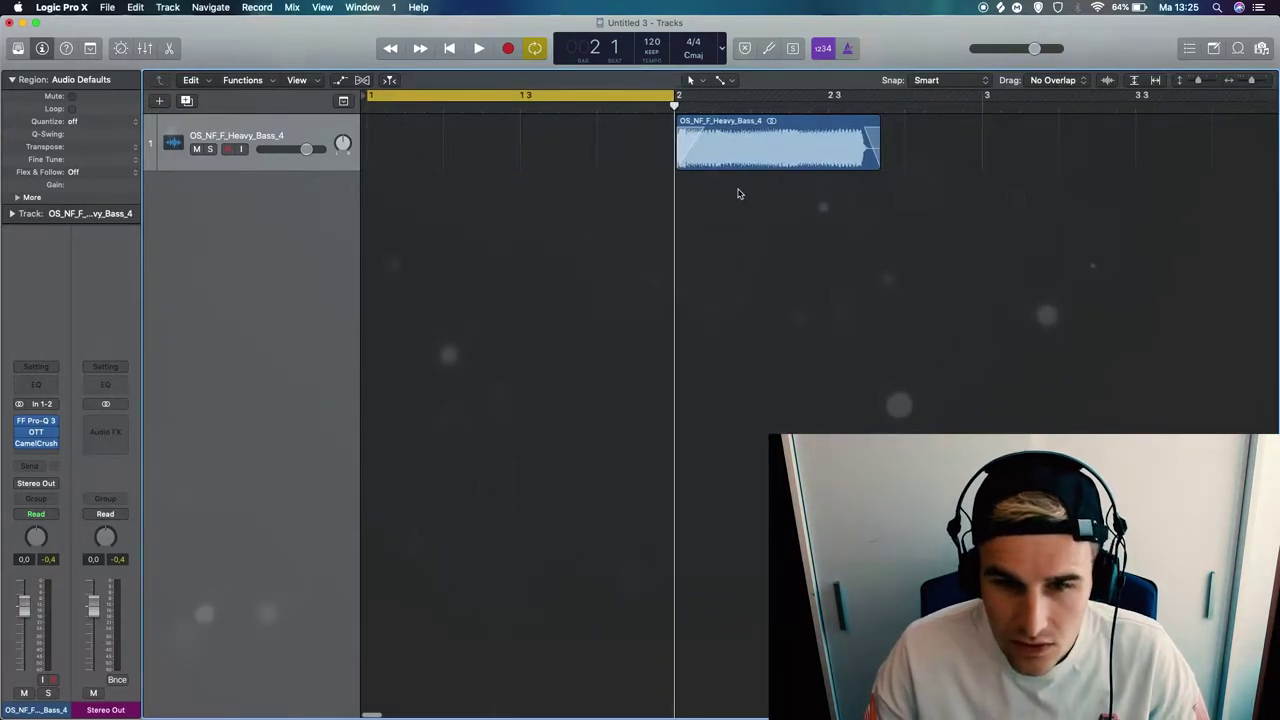
Step: Reselect the bass region, adjust the snap setting, and zoom far into the region
click(741, 131)
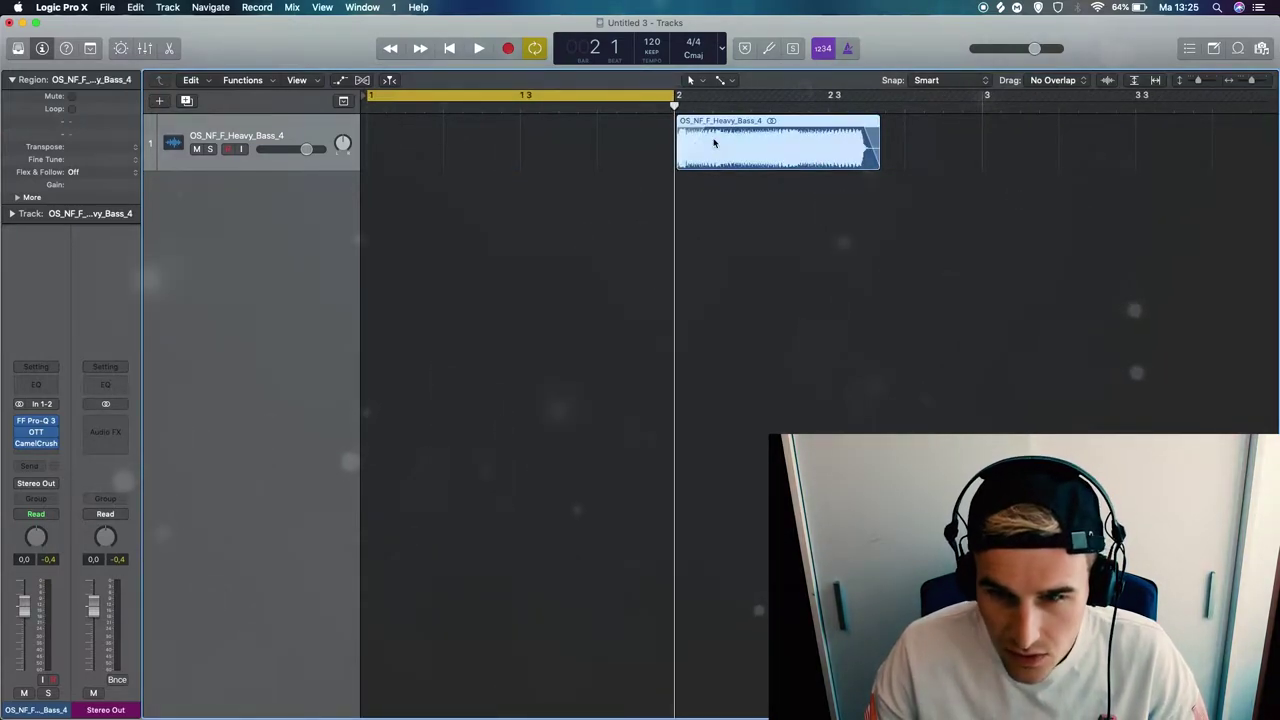
click(947, 80)
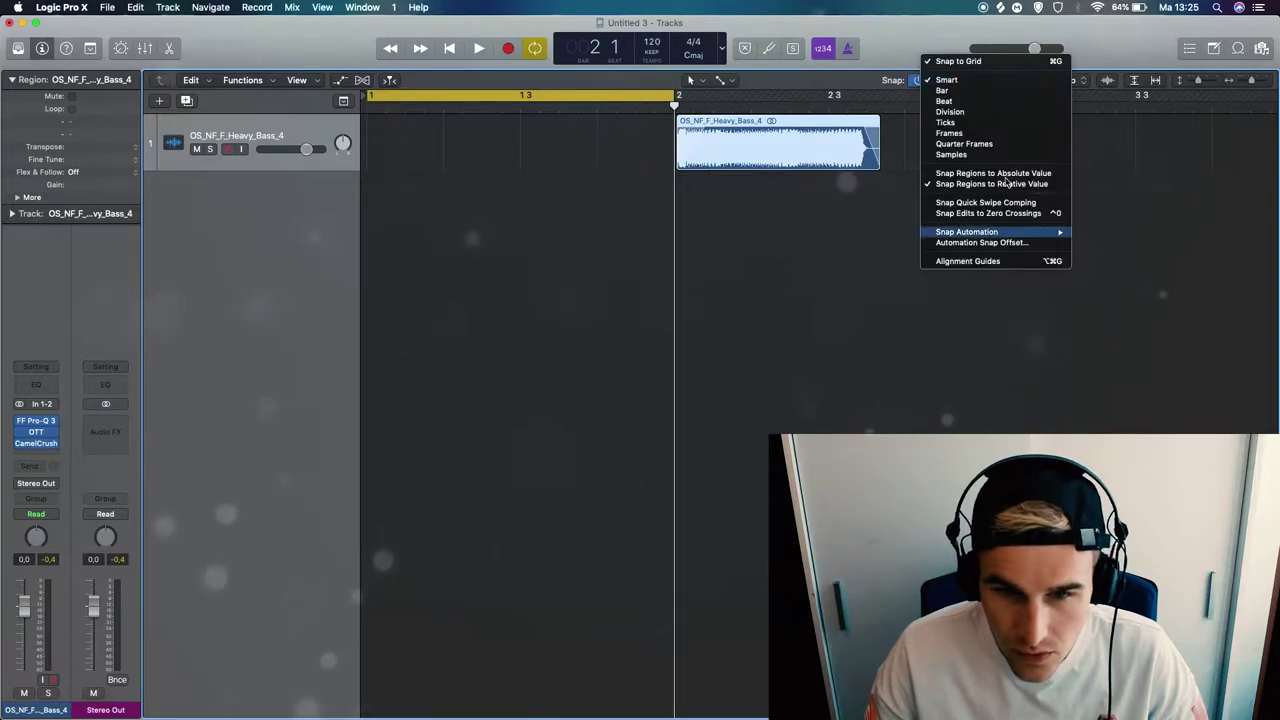
click(975, 171)
click(643, 261)
key(super+Right)
click(686, 130)
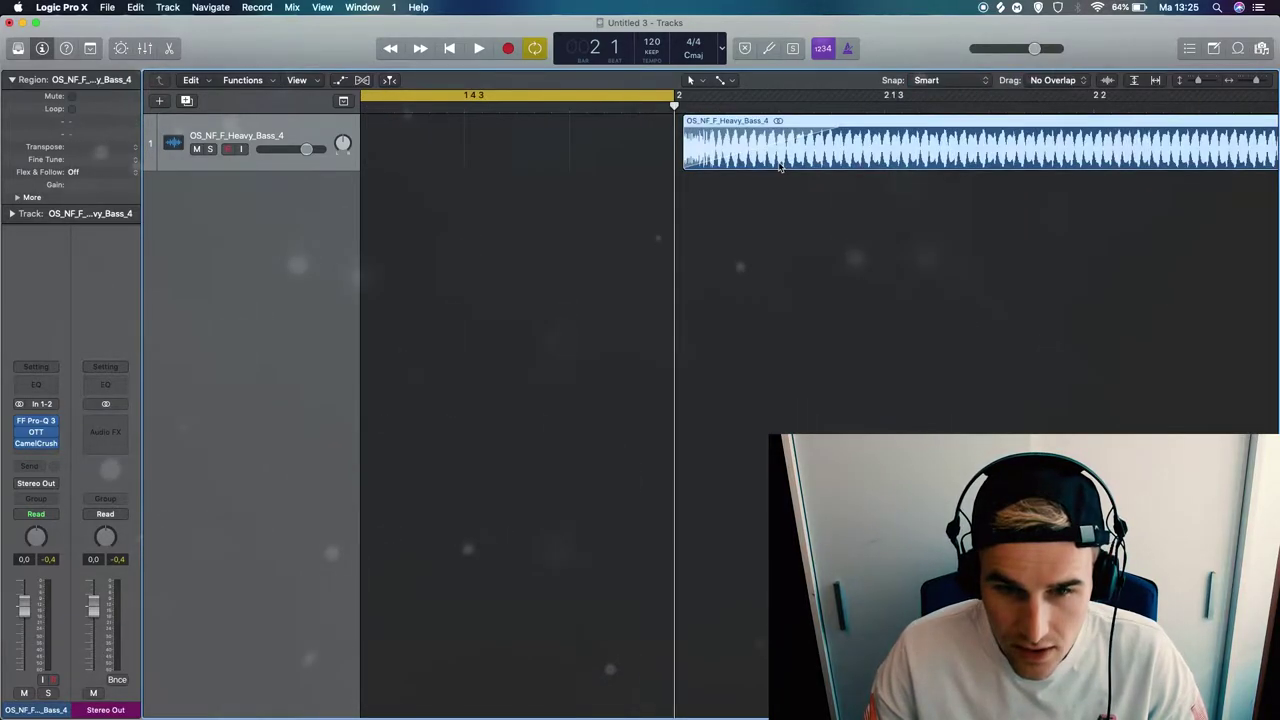
key(super+Right)
key(super+Right)
key(super+Right)
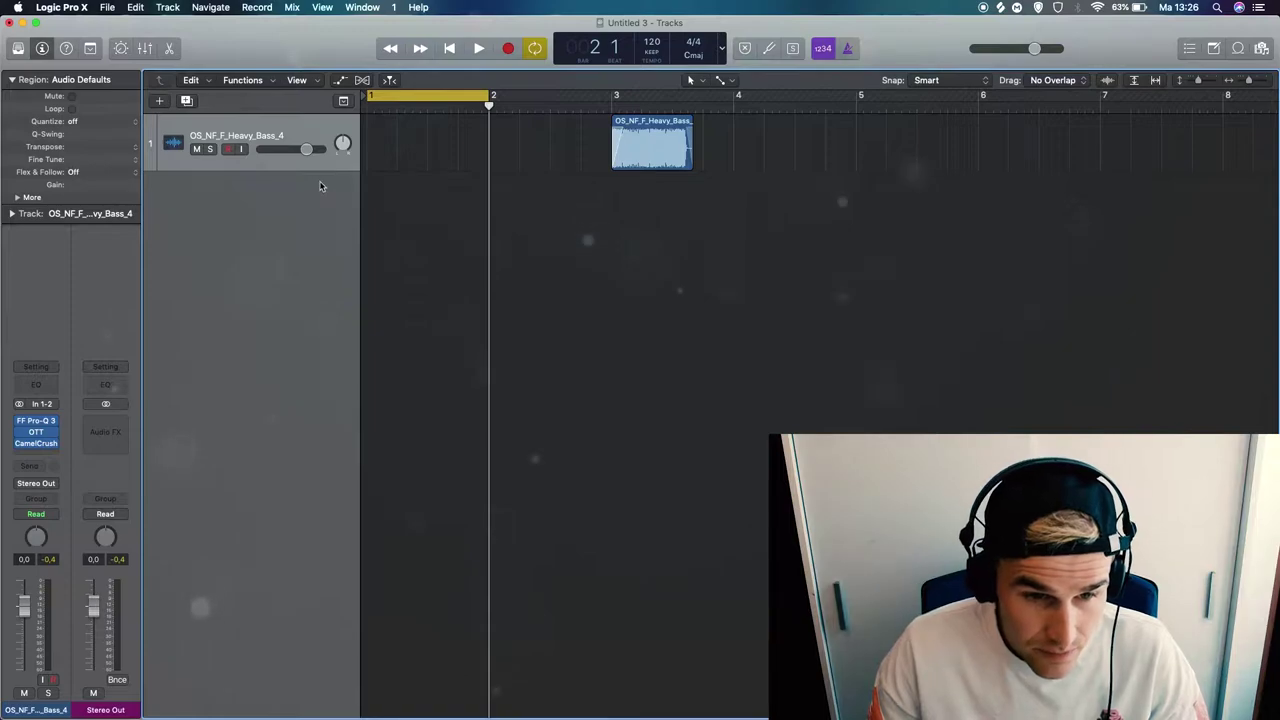
Step: Add an On/Off switch to the track header and switch the bass track off
right_click(265, 127)
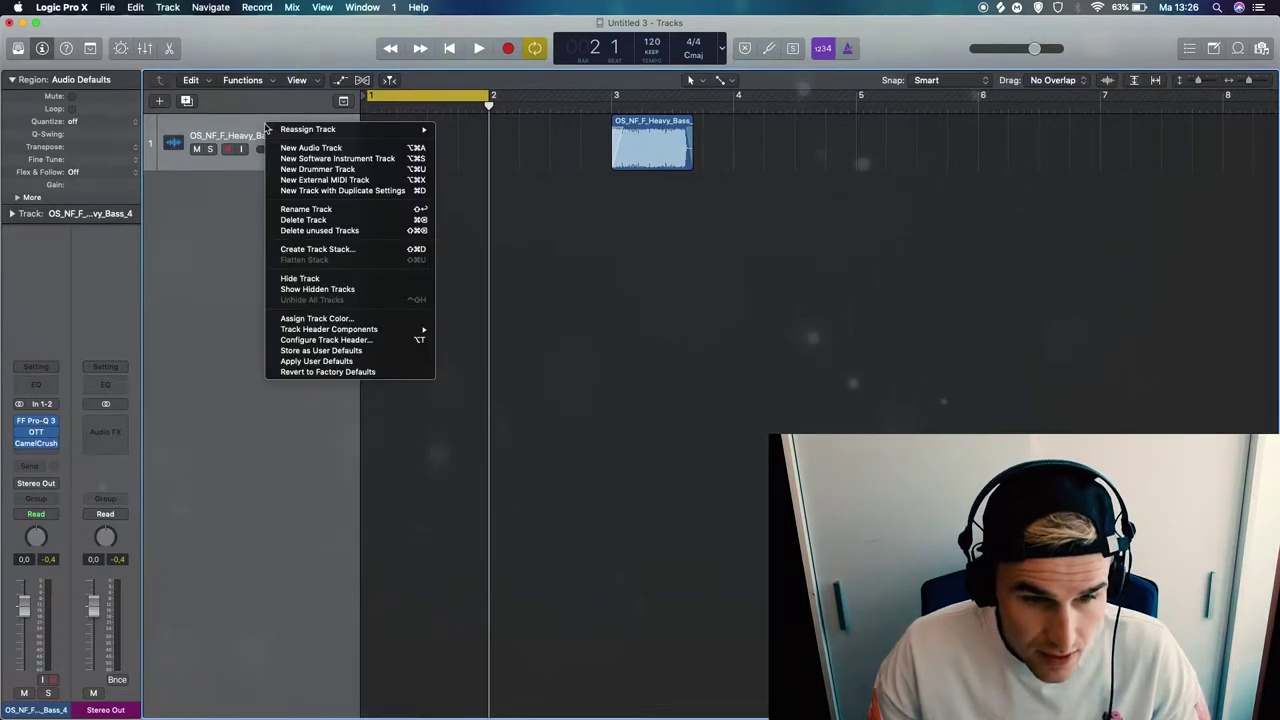
mouse_move(389, 332)
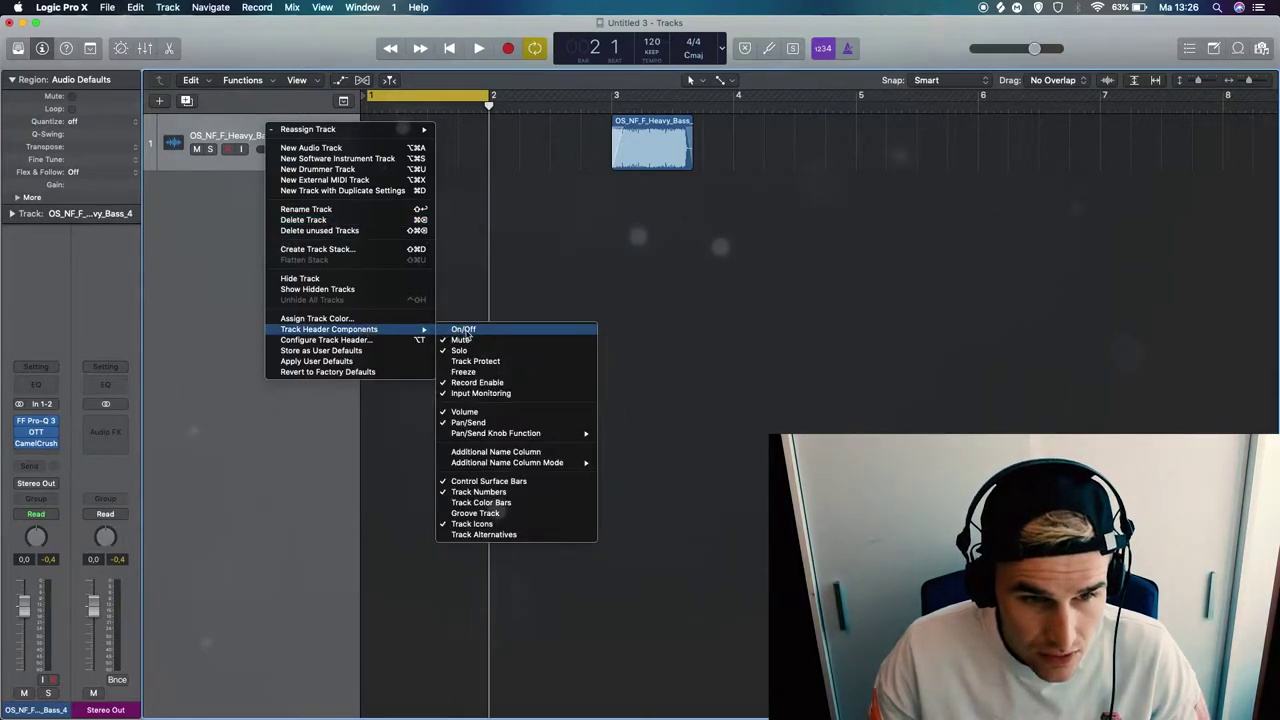
click(465, 331)
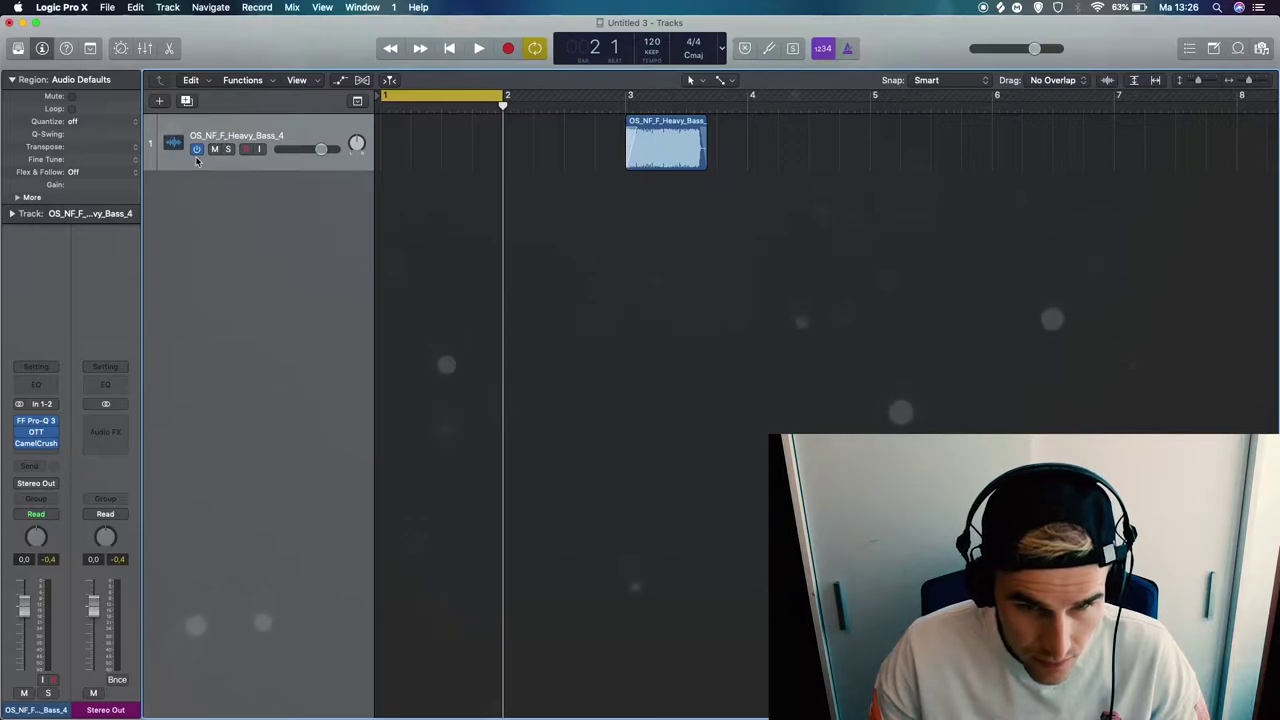
click(198, 150)
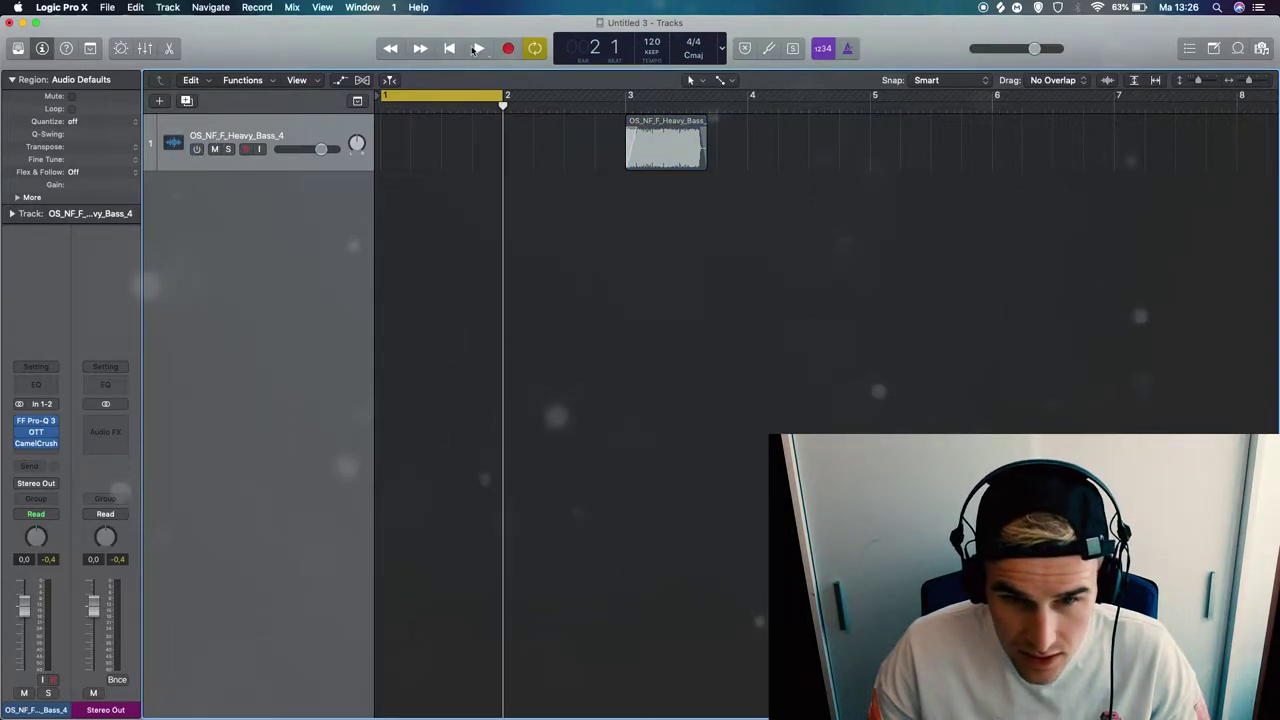
Step: Set a cycle from bar 3 to bar 4 and play it back
click(626, 100)
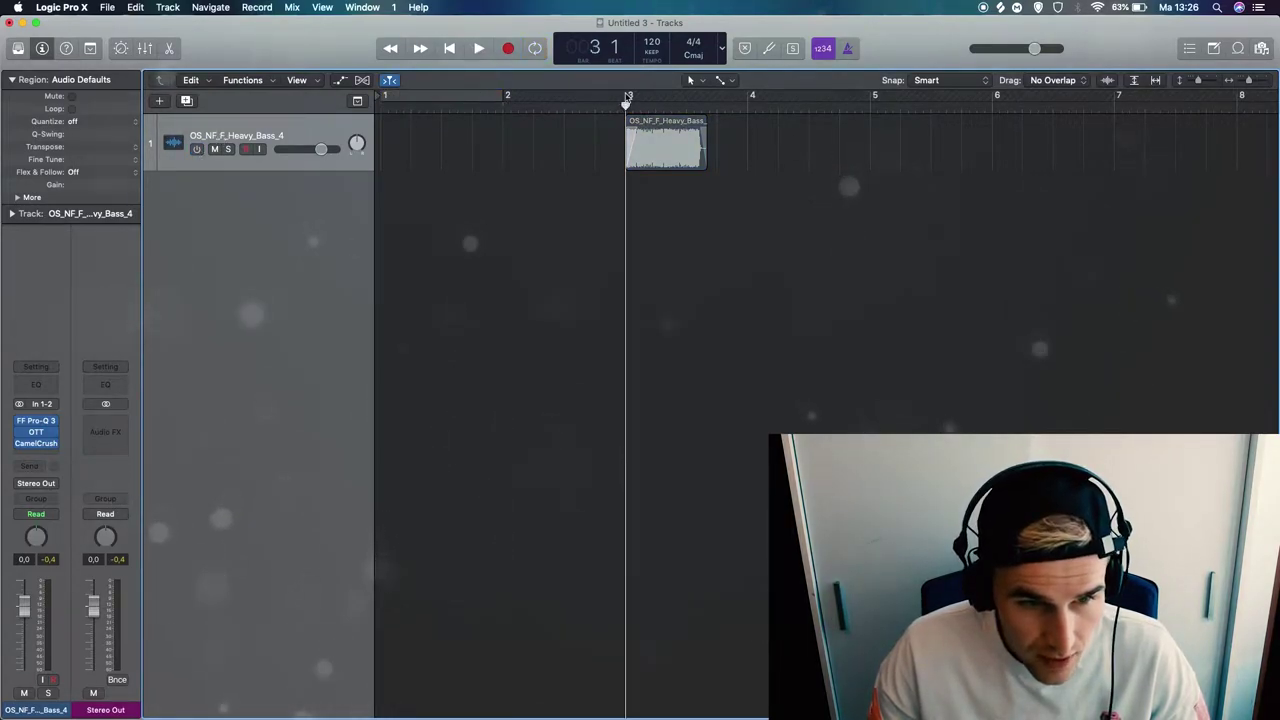
drag(626, 92, 815, 92)
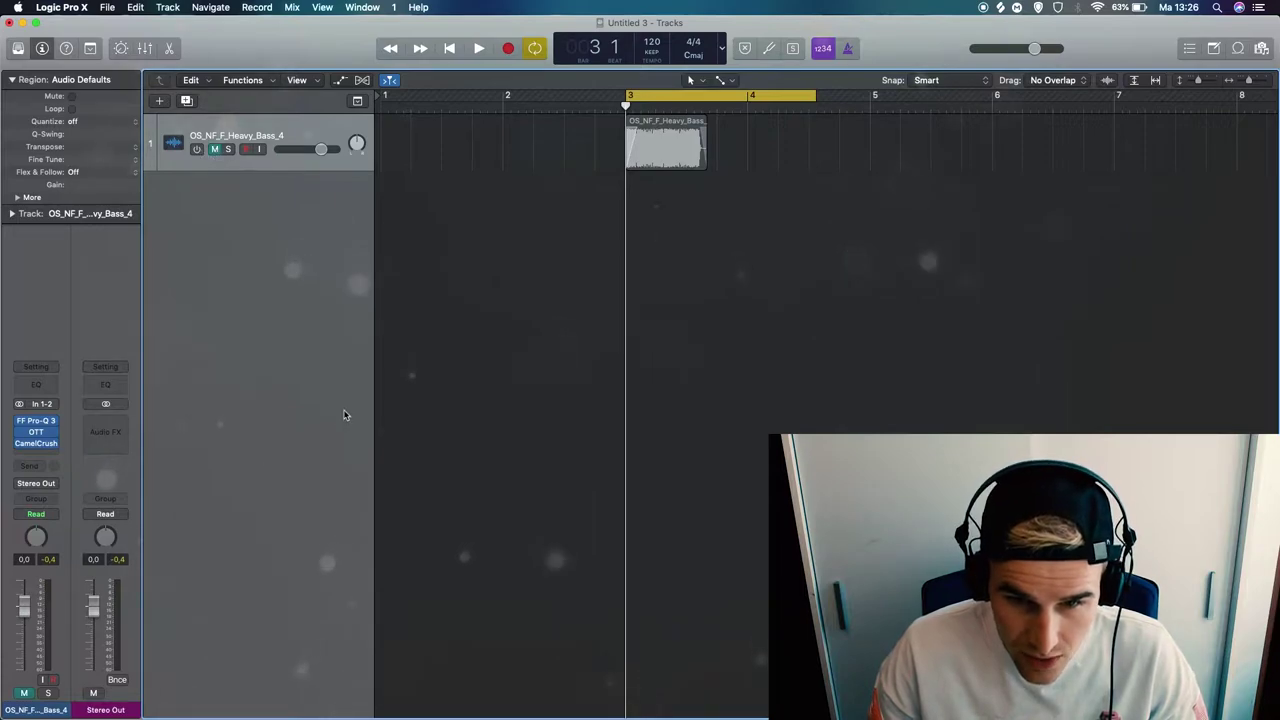
key(space)
key(space)
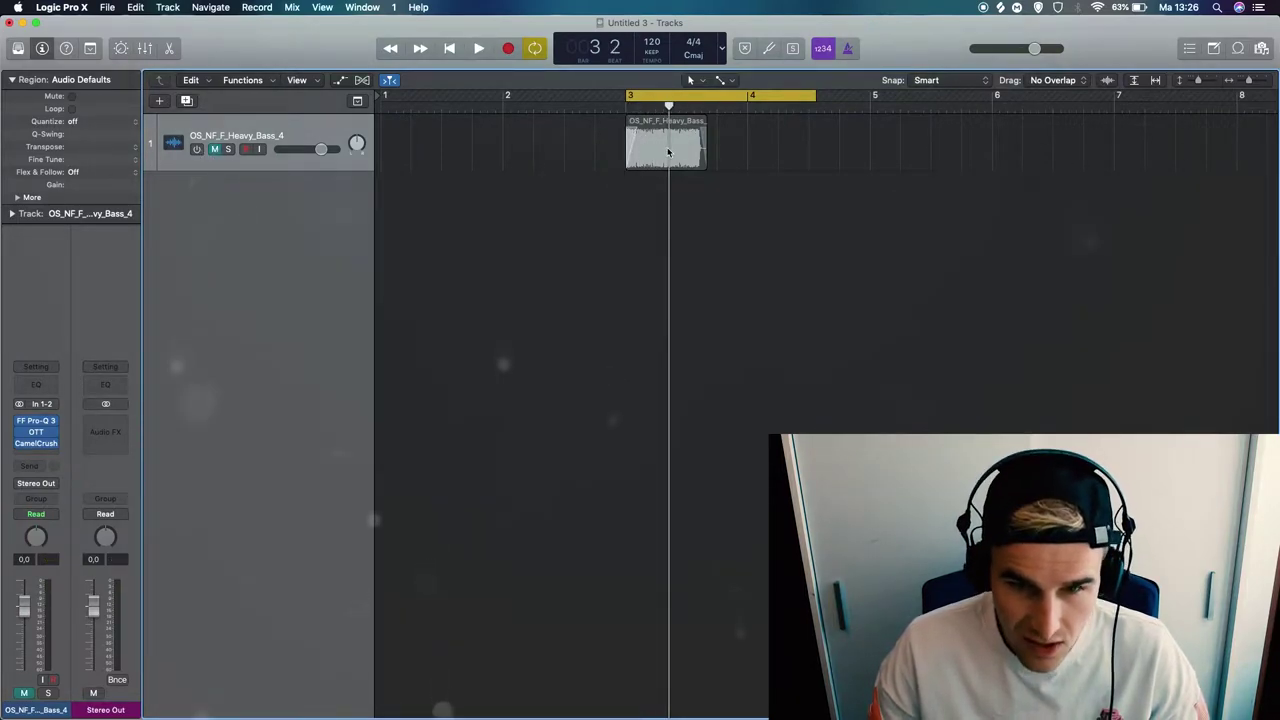
click(660, 151)
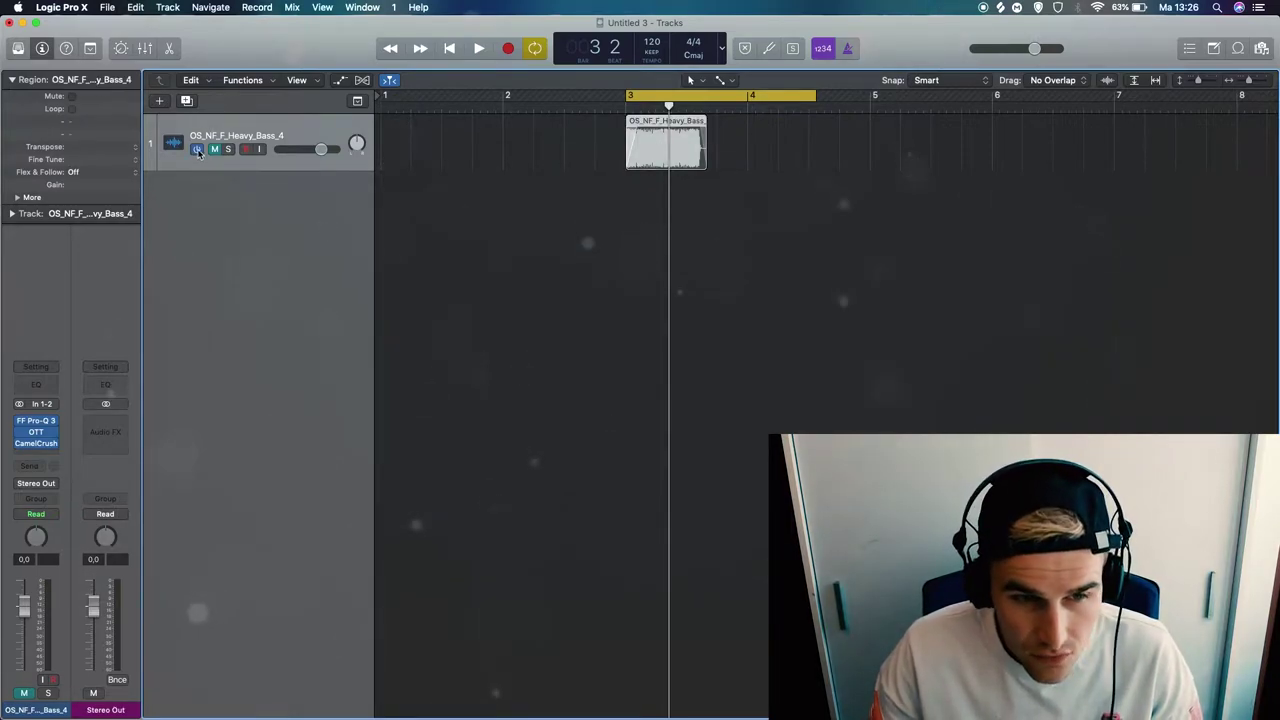
click(230, 366)
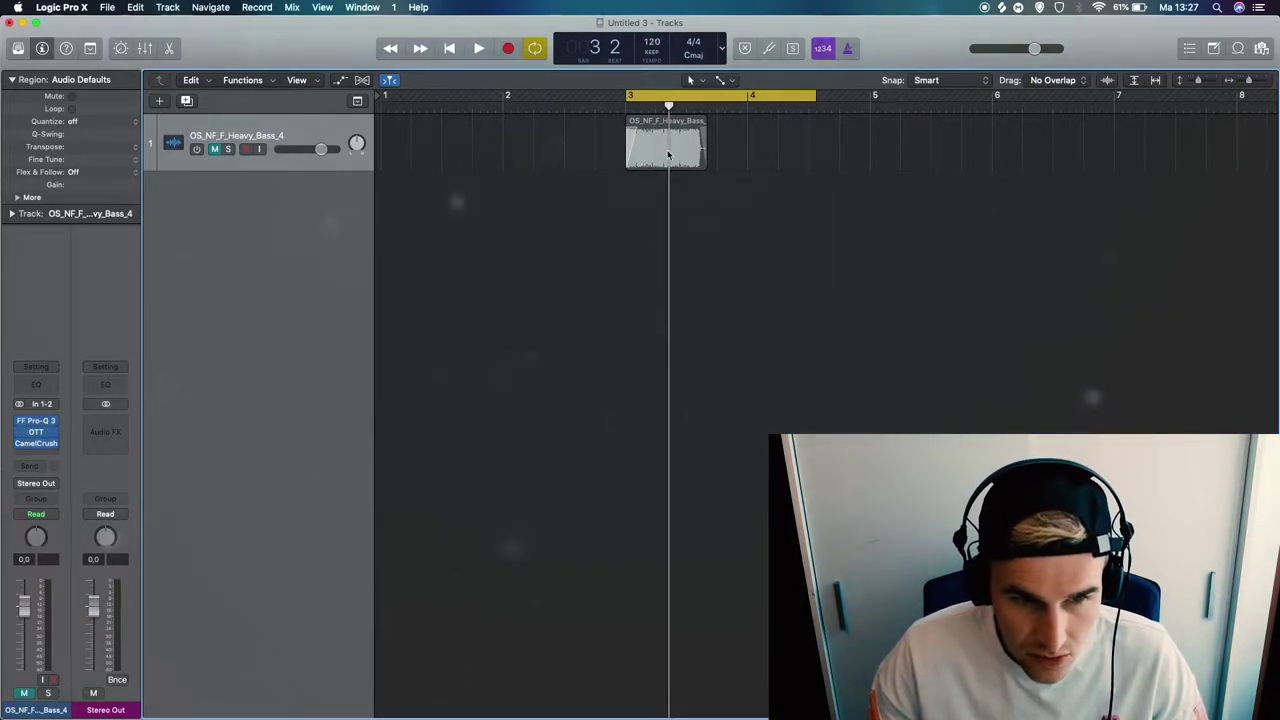
right_click(268, 126)
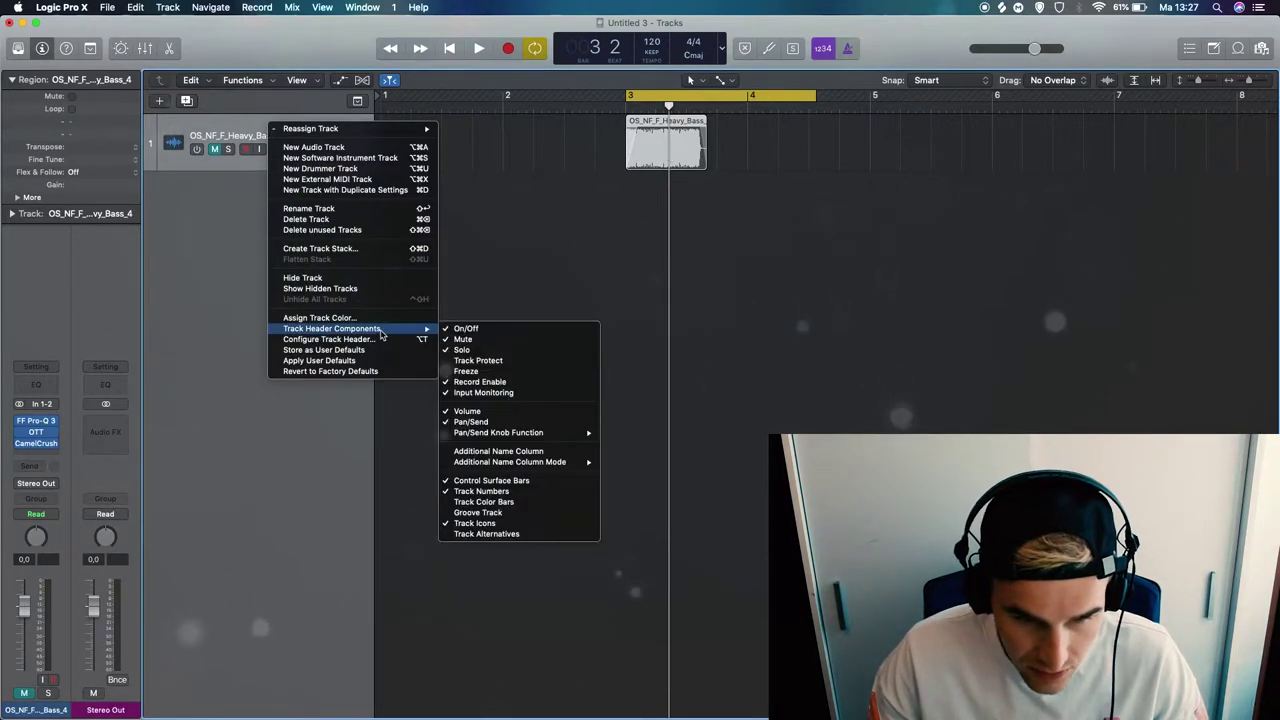
Step: Add a Freeze switch to the track header and select the channel's three plug-ins
click(490, 372)
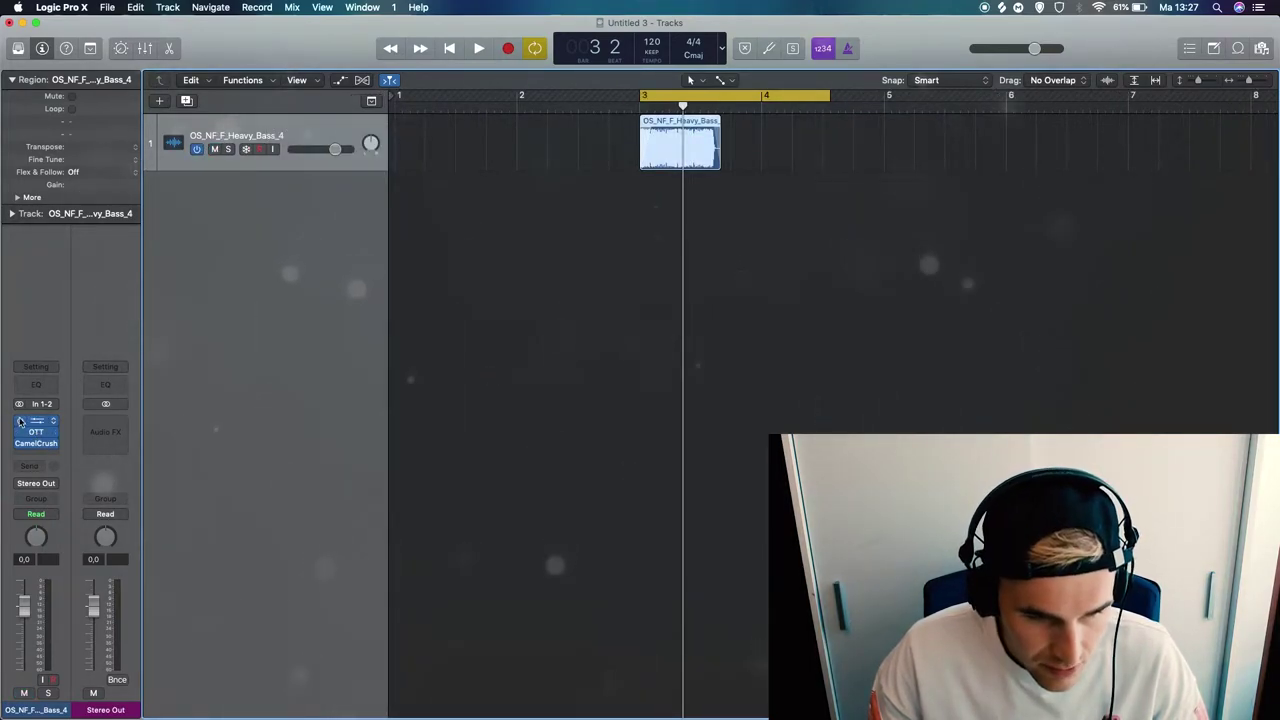
mouse_move(20, 421)
drag(20, 421, 26, 476)
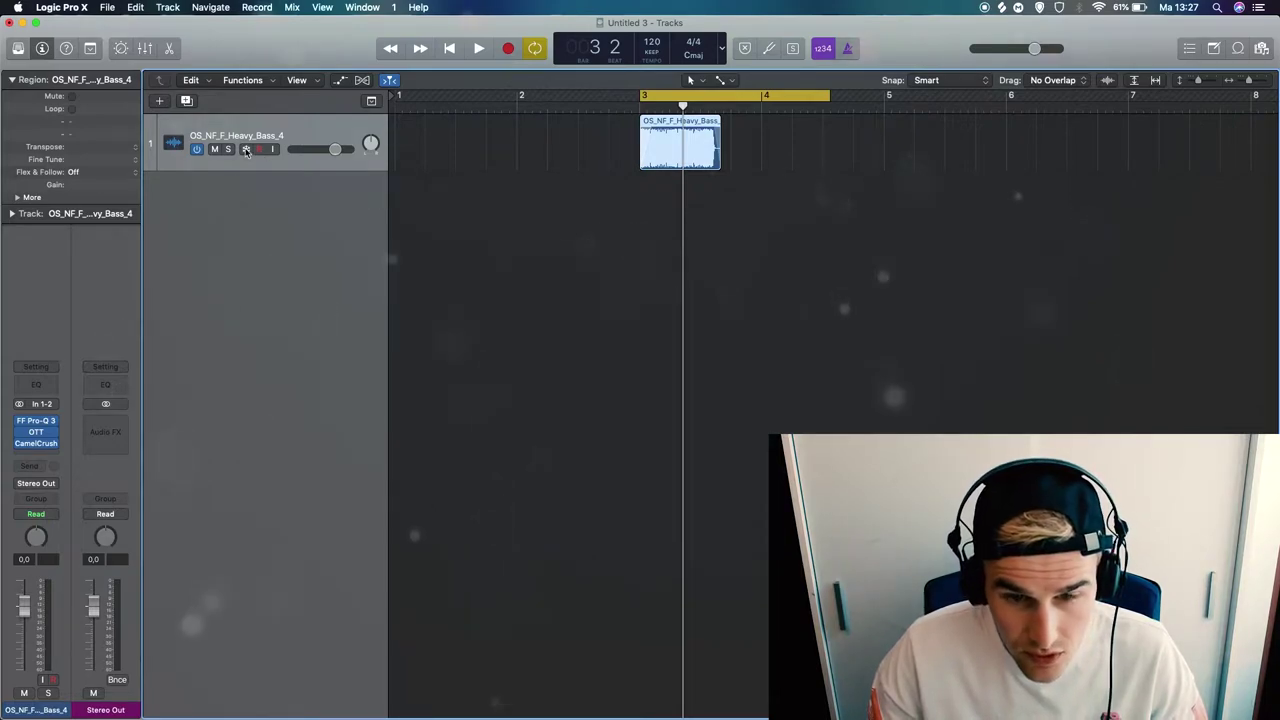
Step: Freeze the bass track, then zoom in and play the frozen region
click(605, 181)
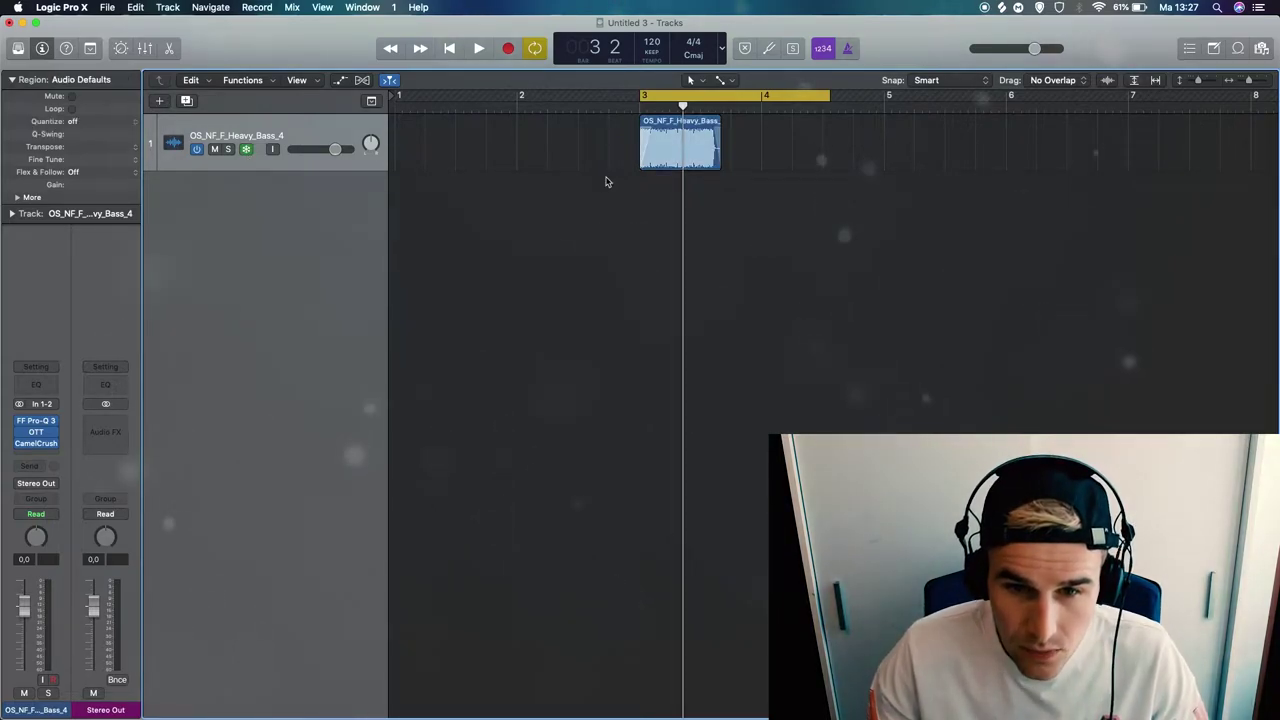
key(space)
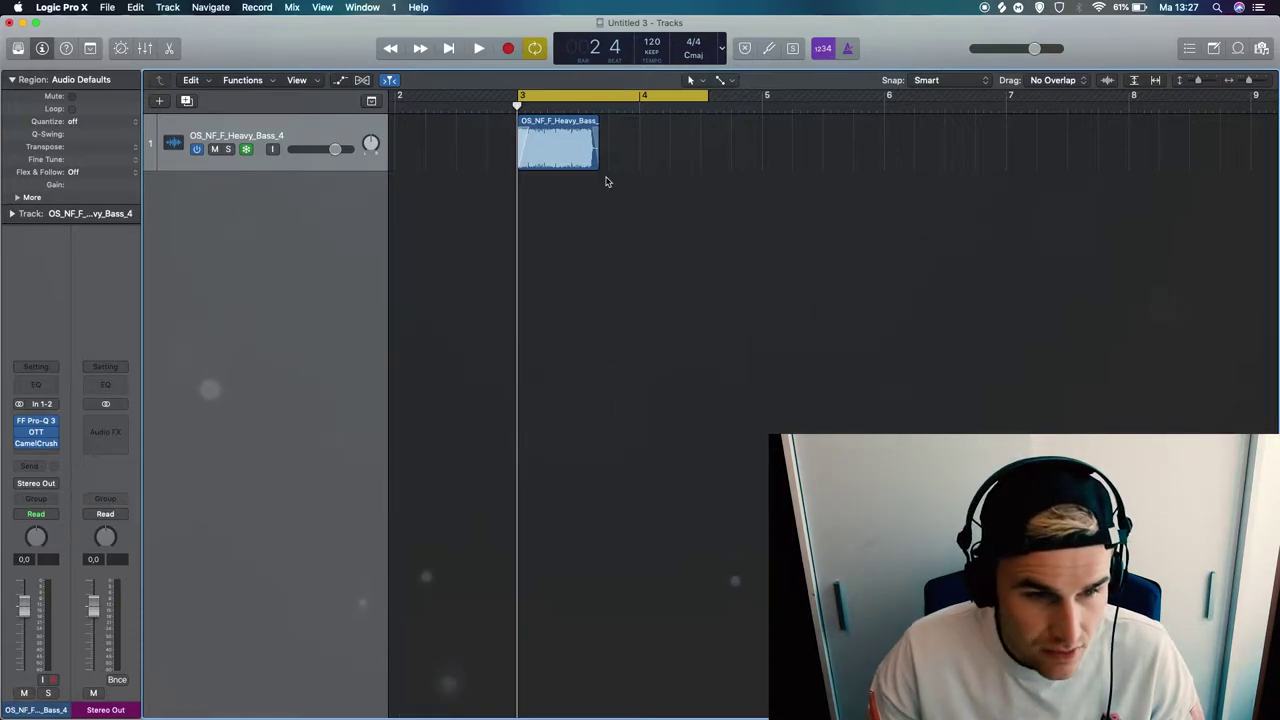
key(super+Right)
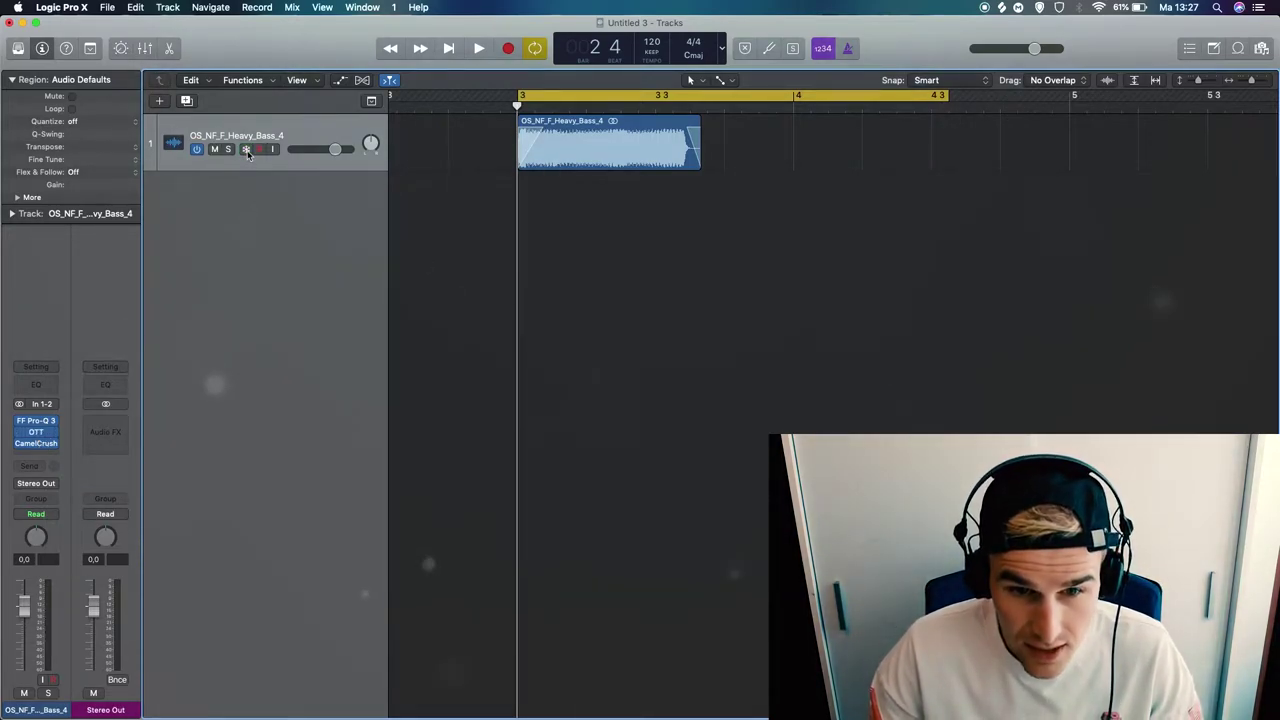
click(574, 147)
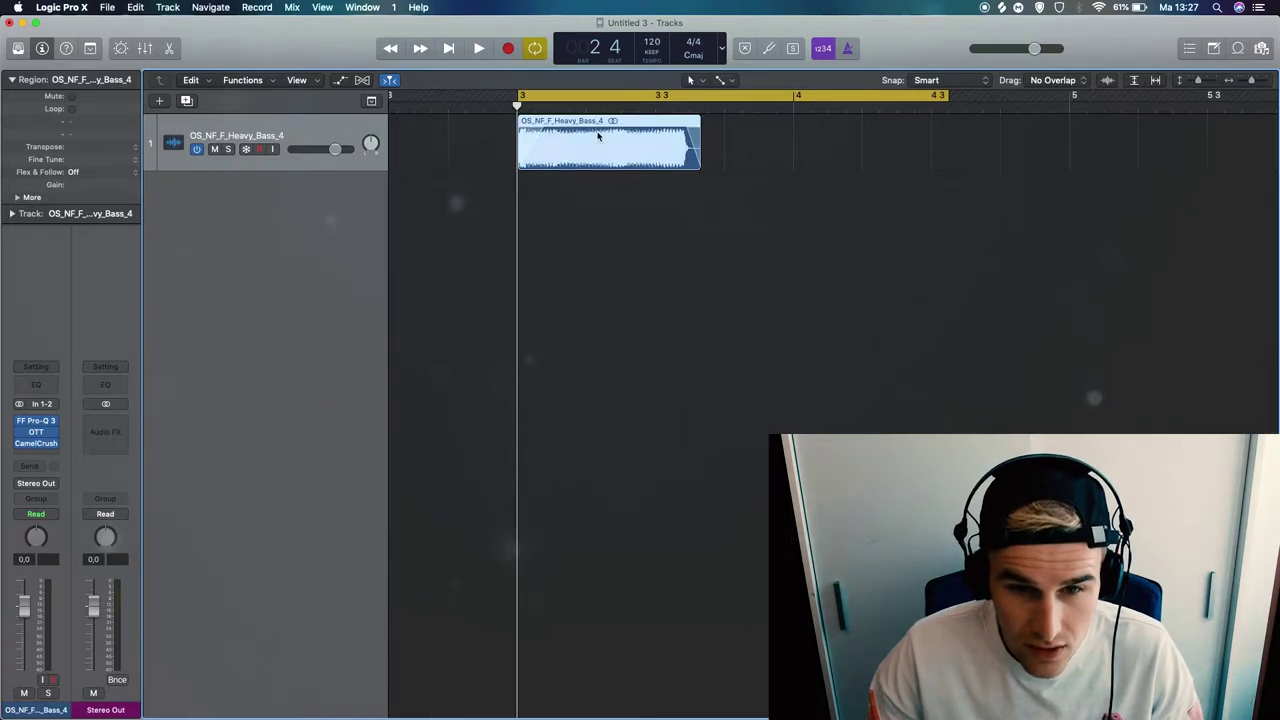
key(space)
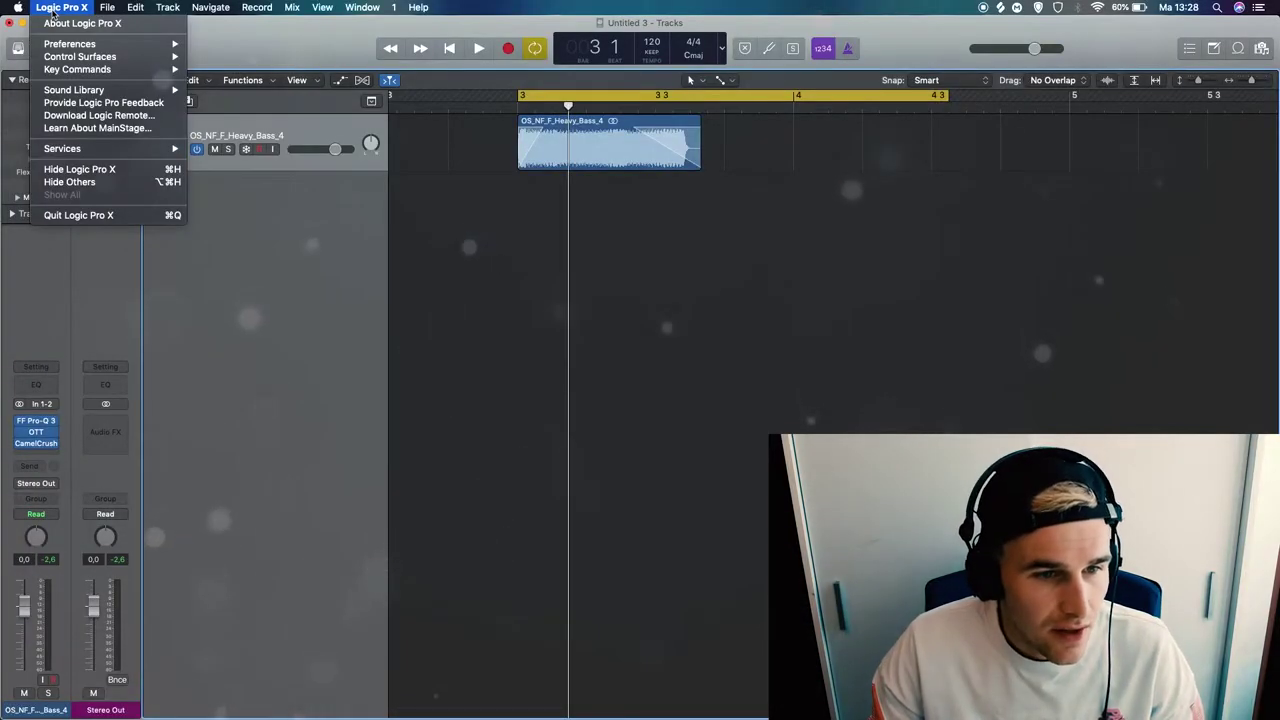
Step: Open Plug-in Manager from the Logic Pro X preferences and move its window higher
mouse_move(110, 48)
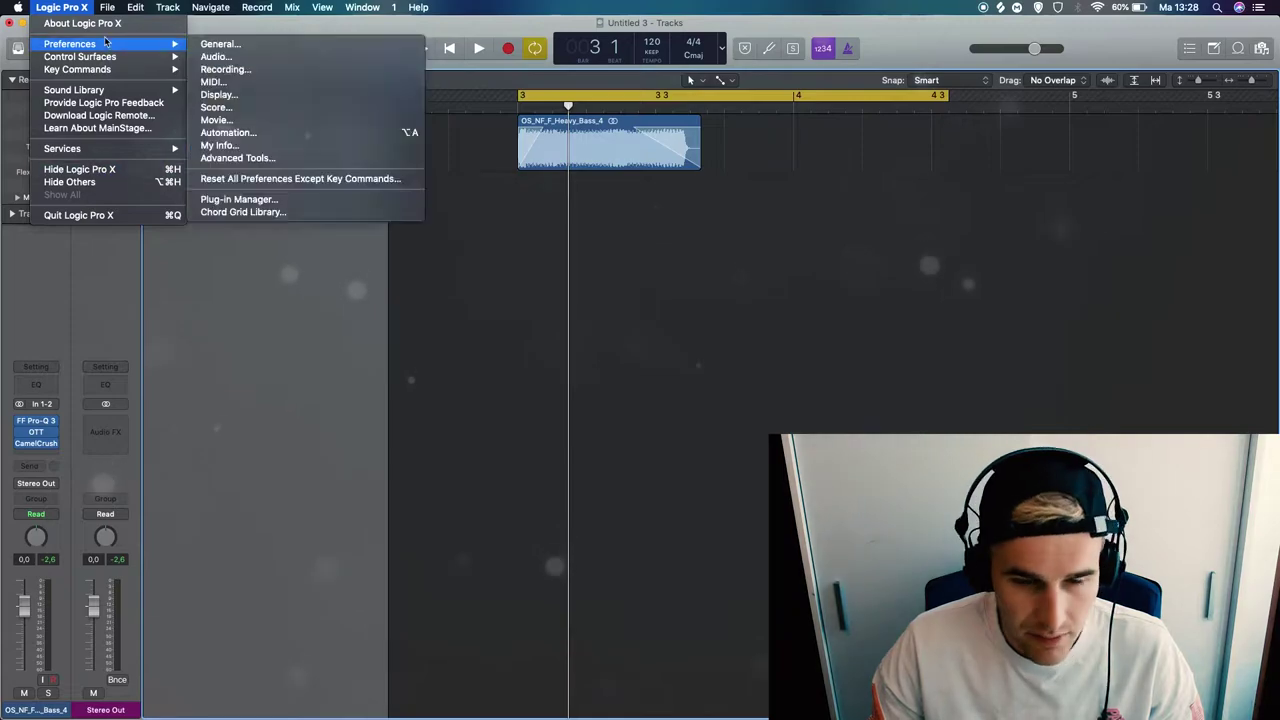
click(275, 200)
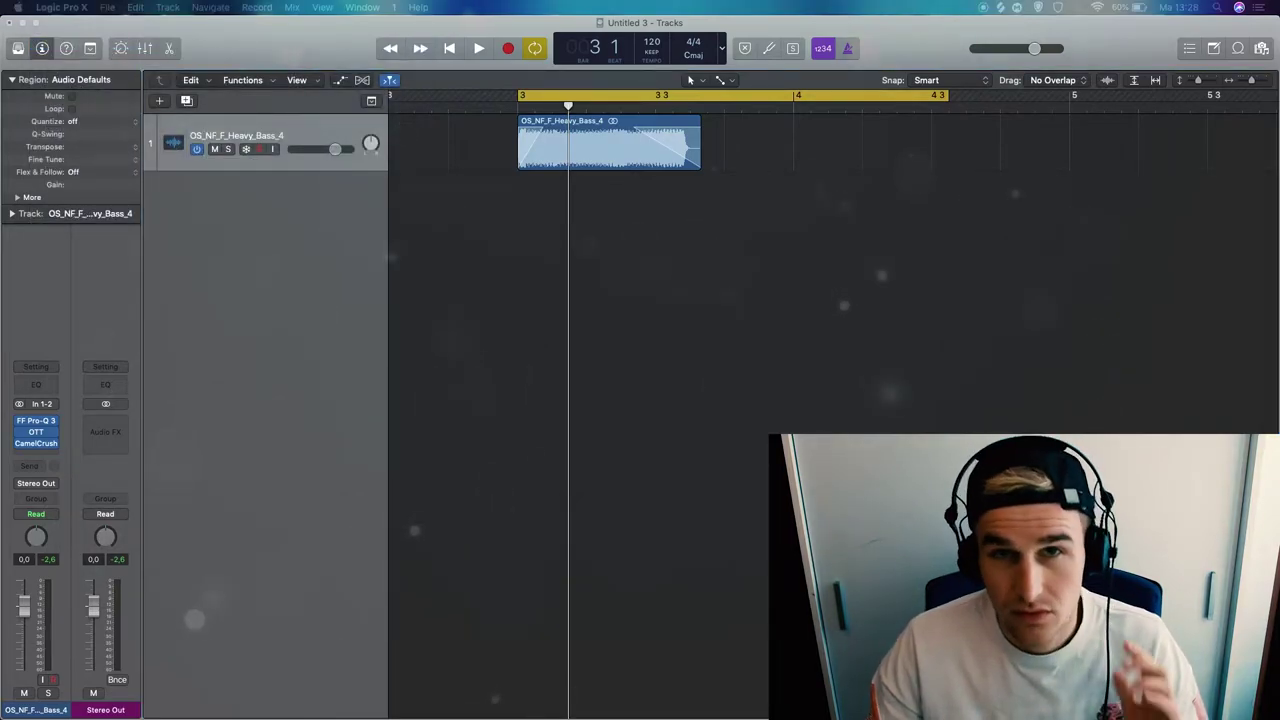
drag(578, 217, 598, 97)
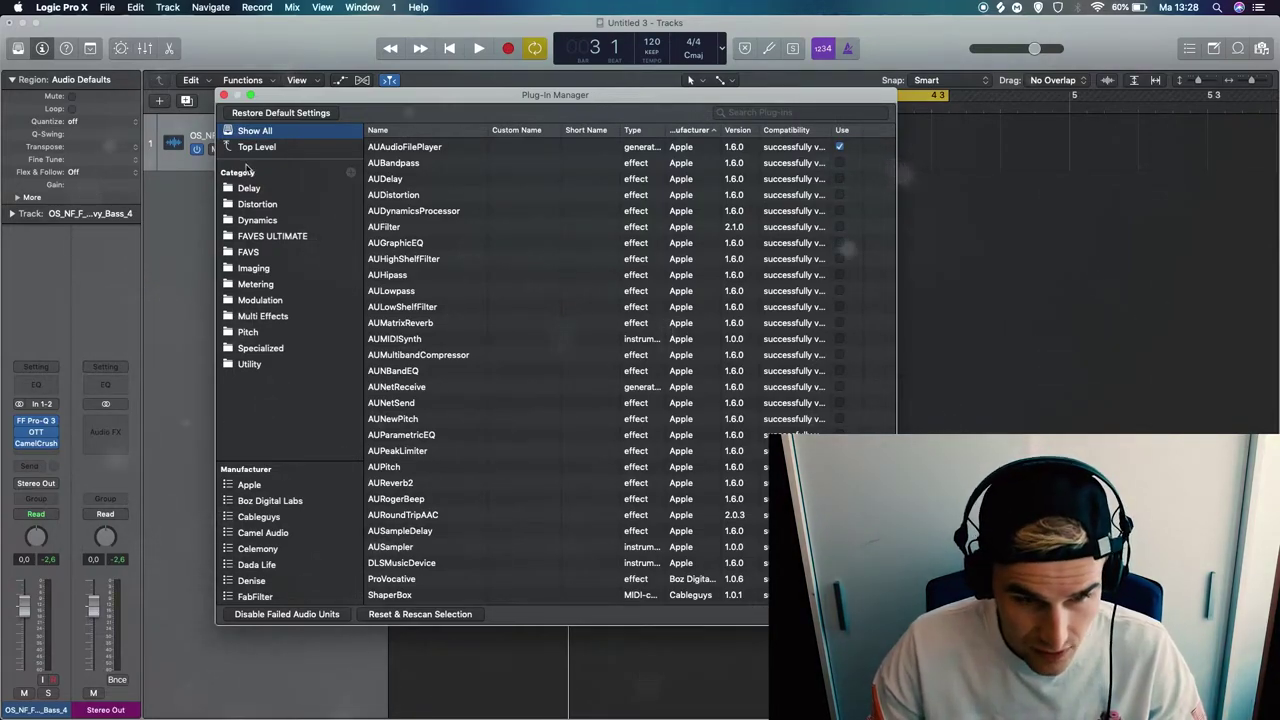
click(245, 170)
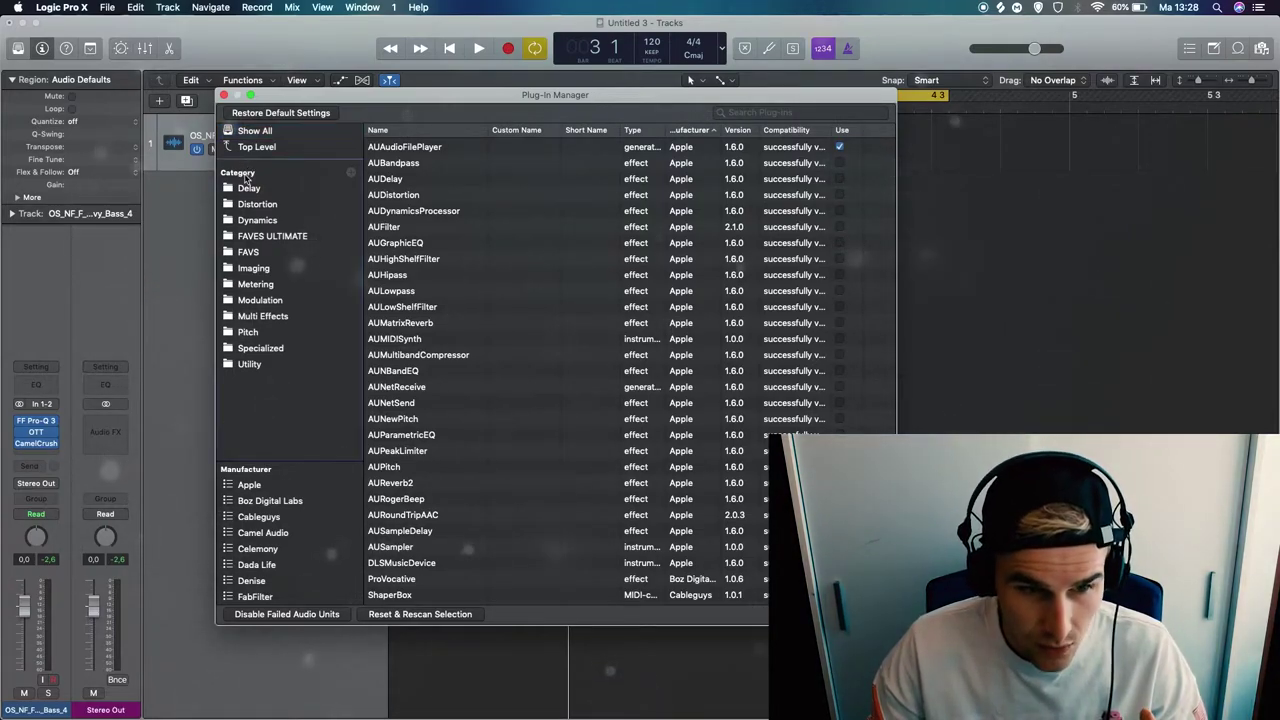
Step: Browse FAVES ULTIMATE, Specialized, Metering, FabFilter and the empty Imaging category
click(250, 235)
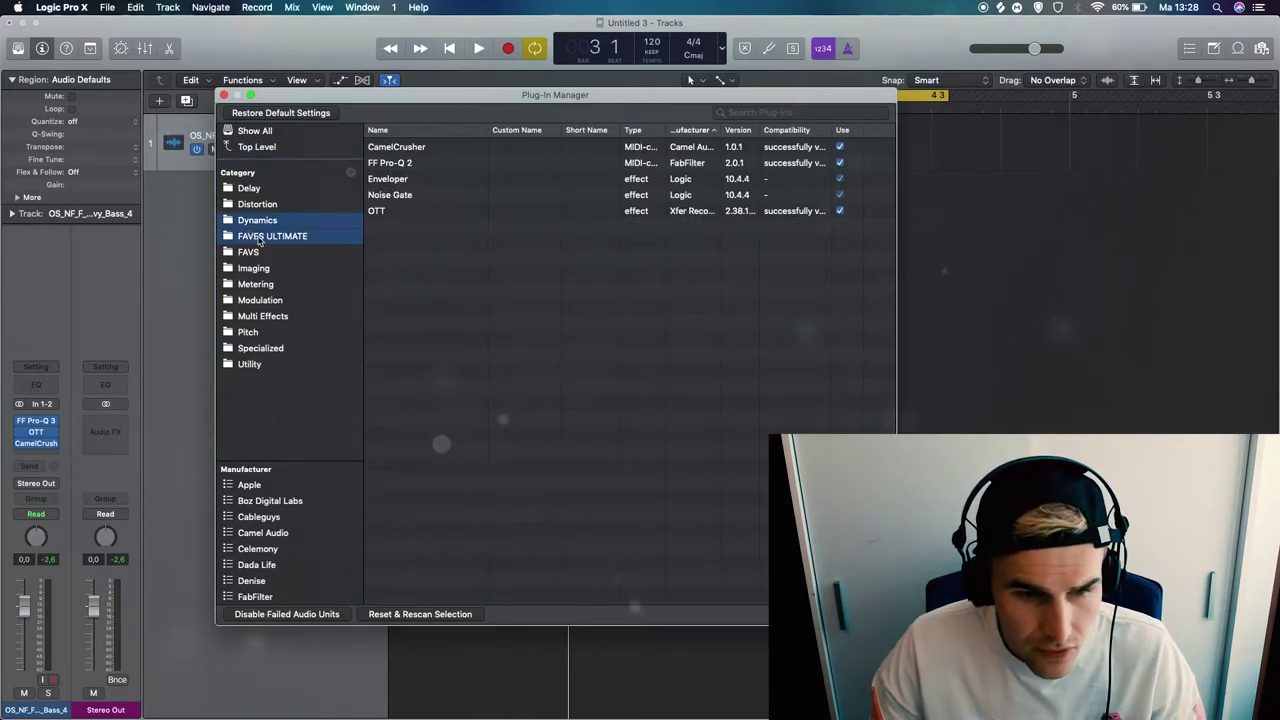
click(258, 269)
click(258, 348)
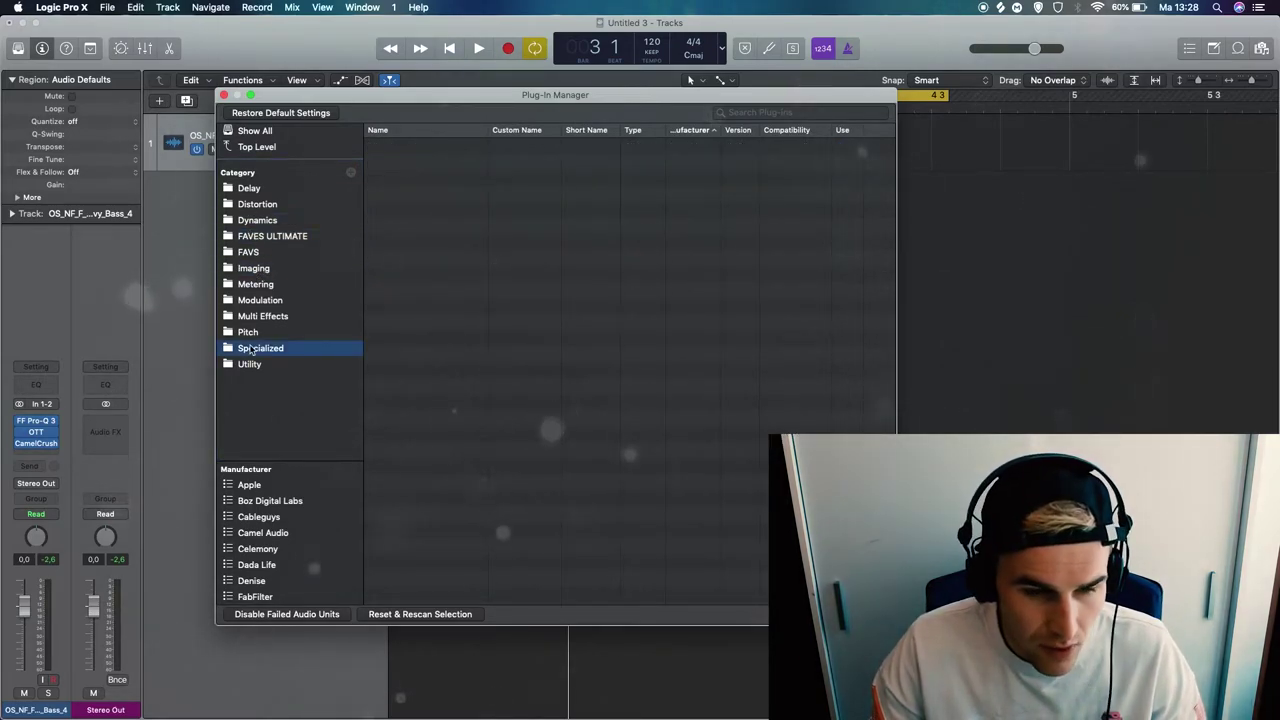
click(270, 288)
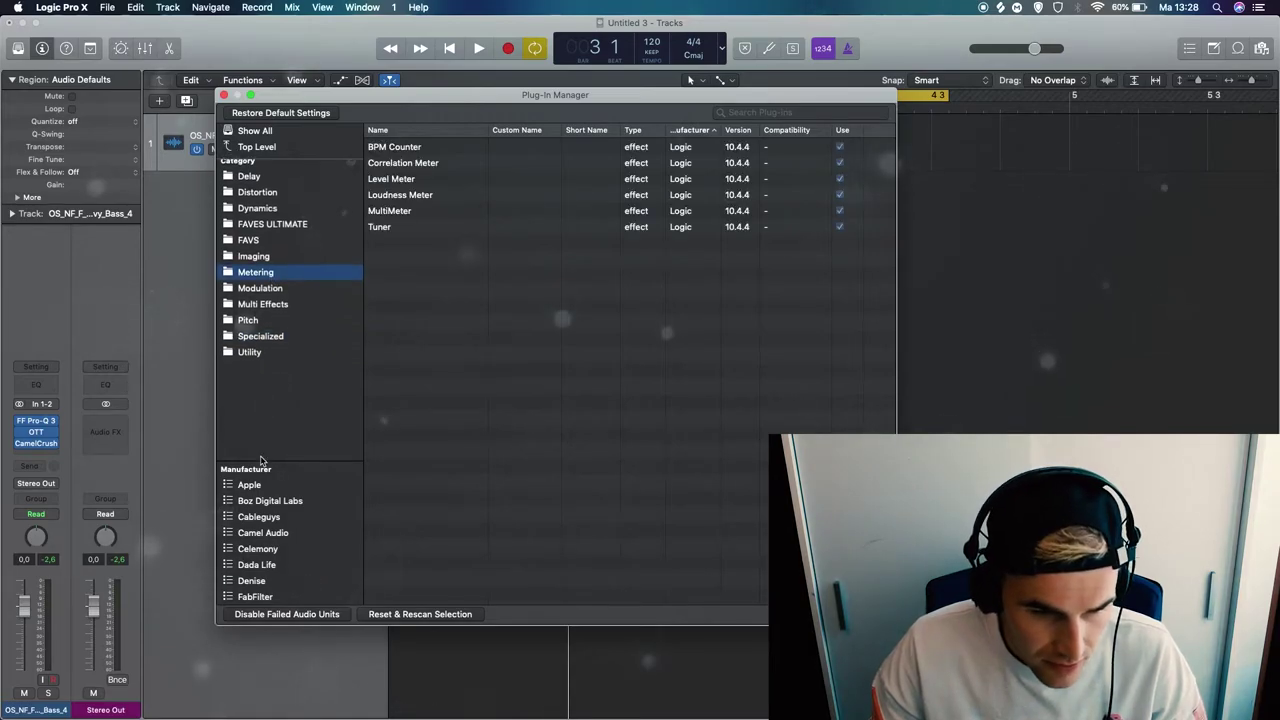
click(256, 597)
scroll(258, 560, down, 10)
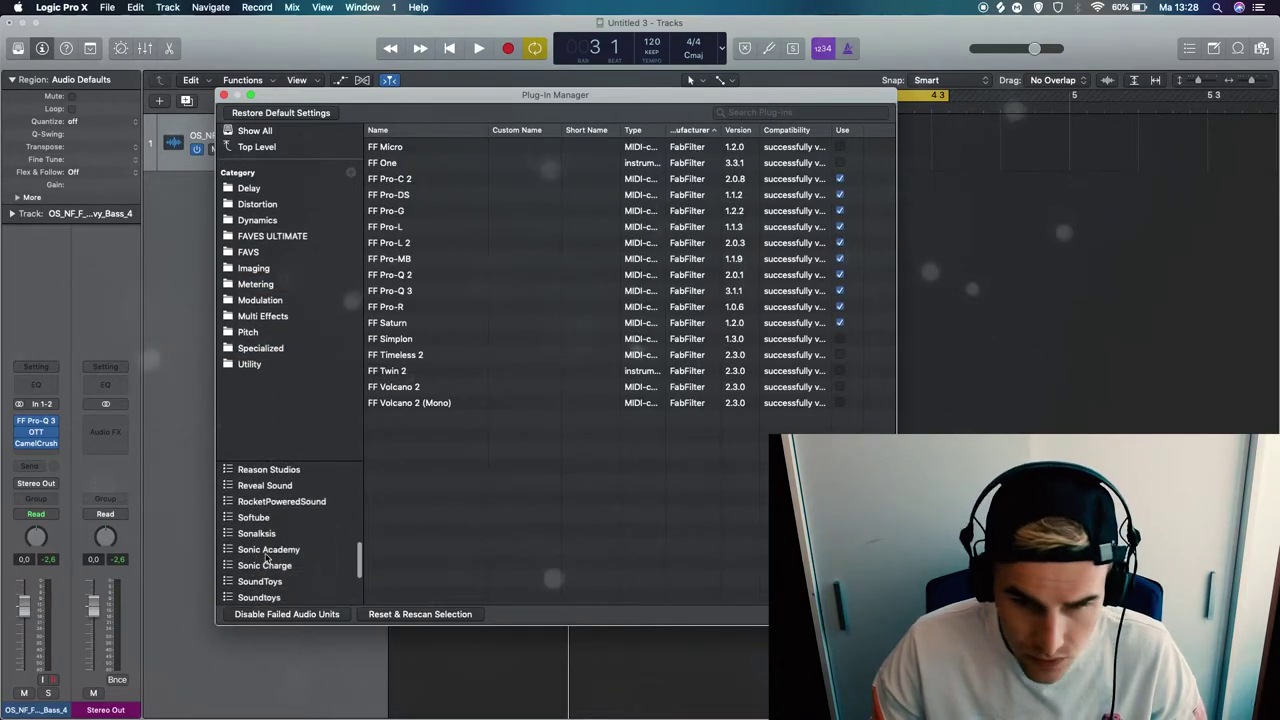
scroll(258, 540, up, 10)
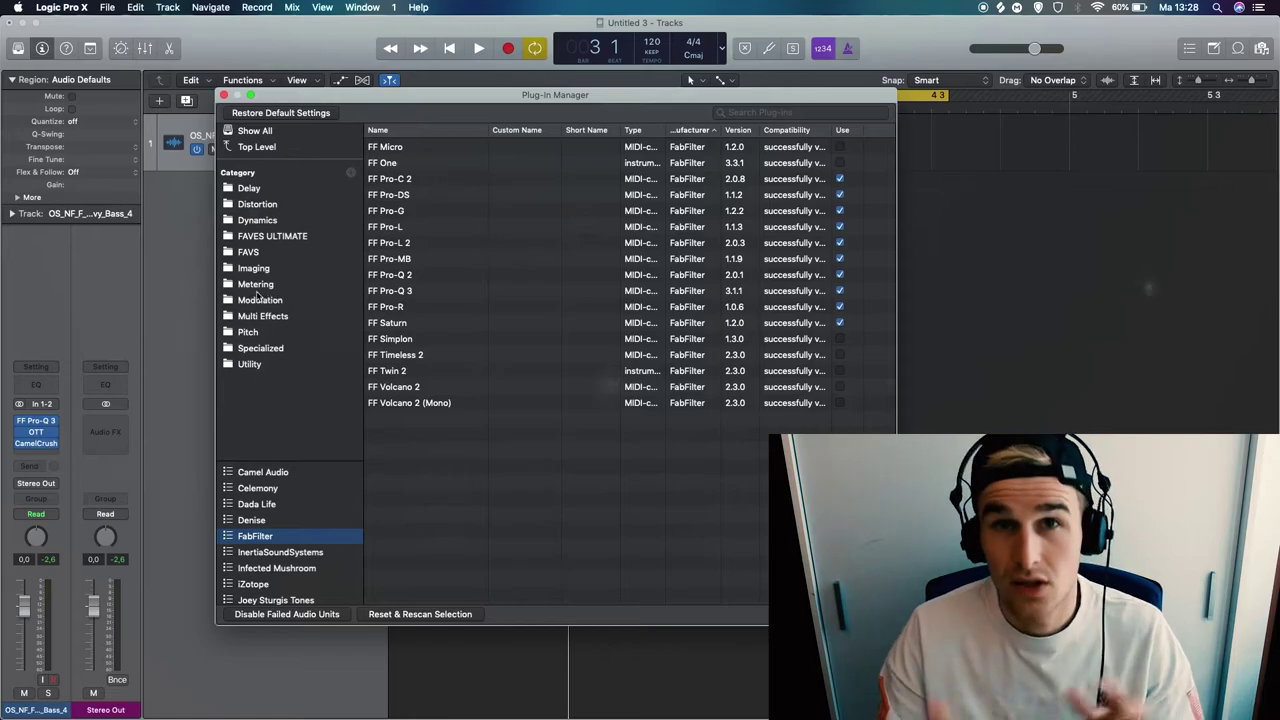
click(254, 269)
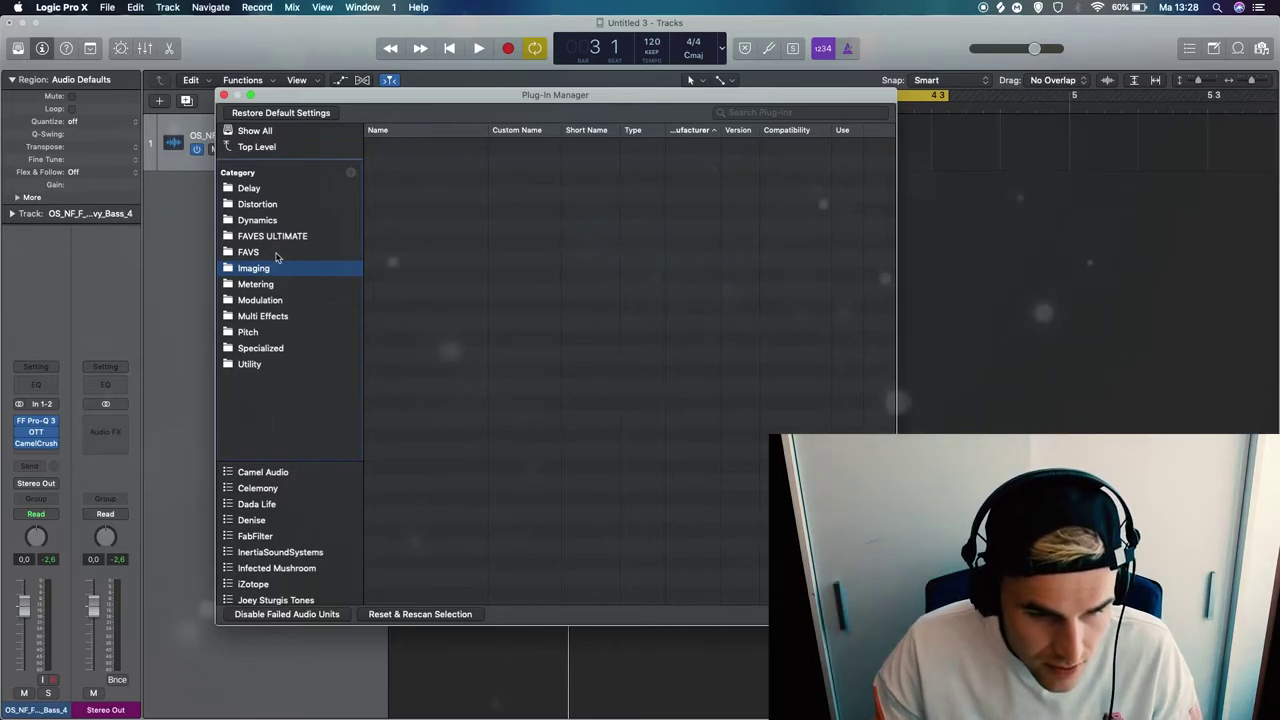
click(265, 391)
Step: Create a new category folder named 'Favorites'
double_click(275, 390)
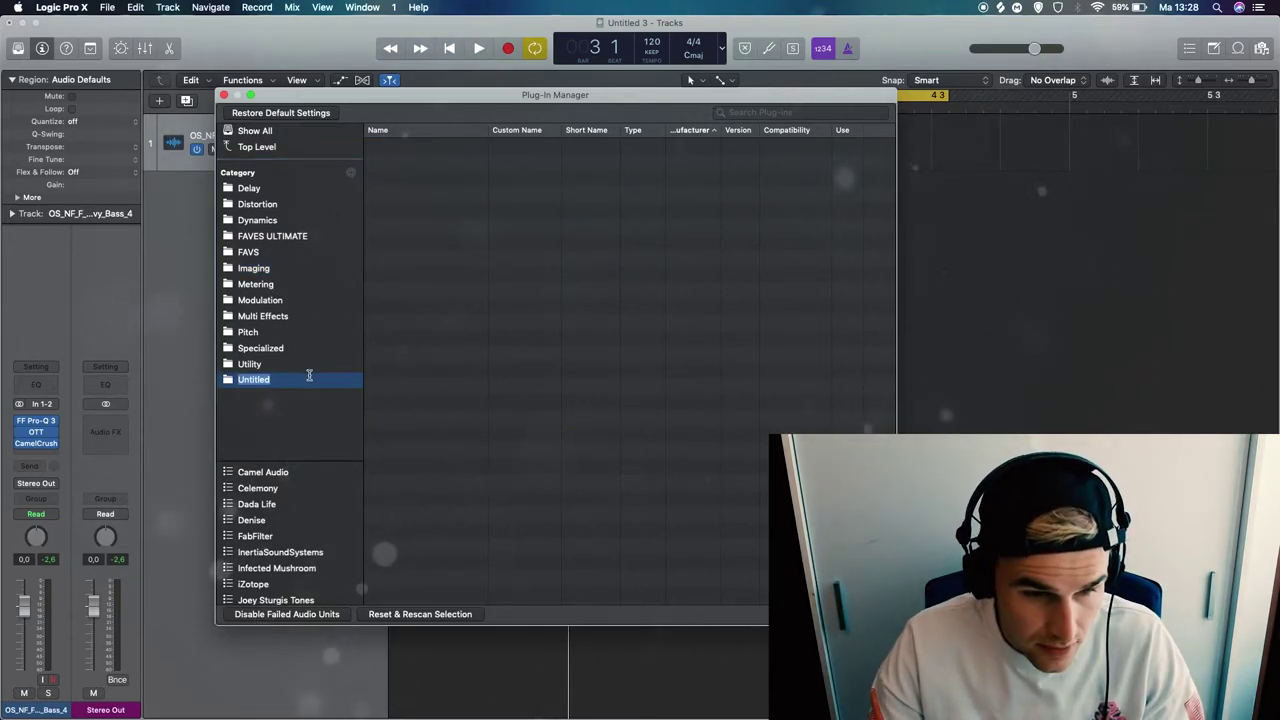
text(Favor)
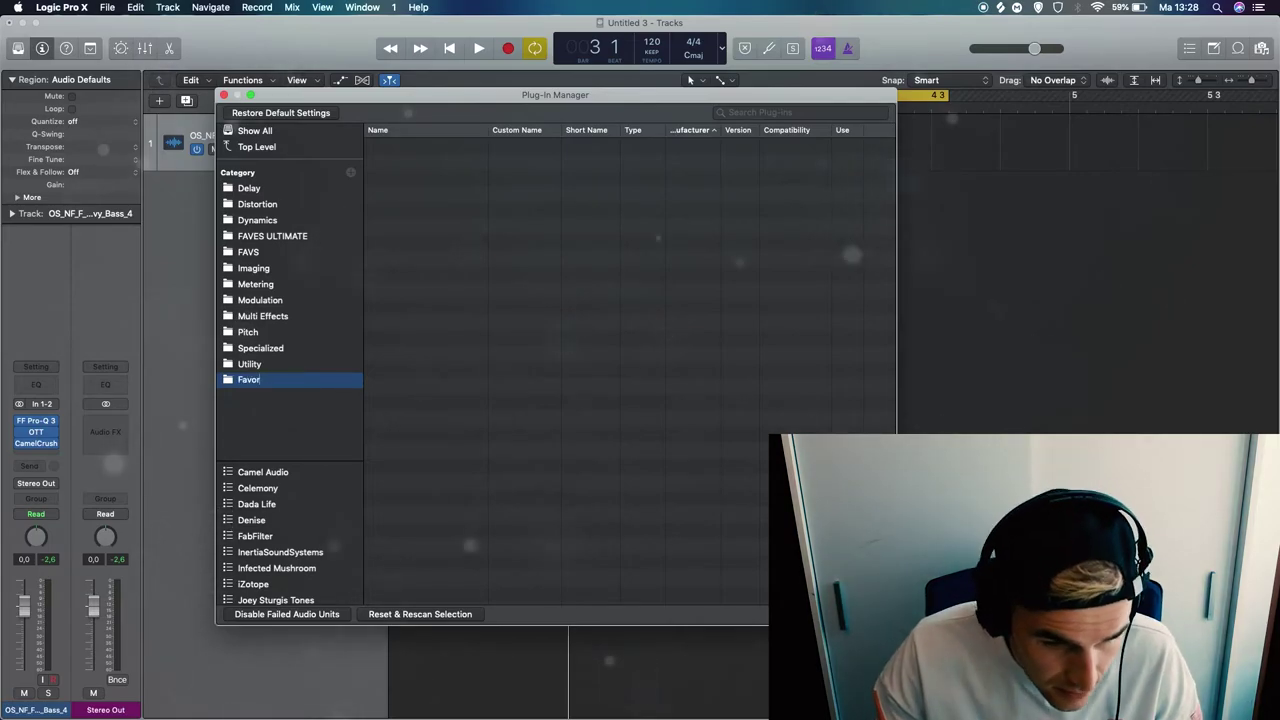
text(ites)
key(Return)
Step: Add FF Pro-L and Dada Life's Sausage Fattener to the Favorites folder
click(256, 536)
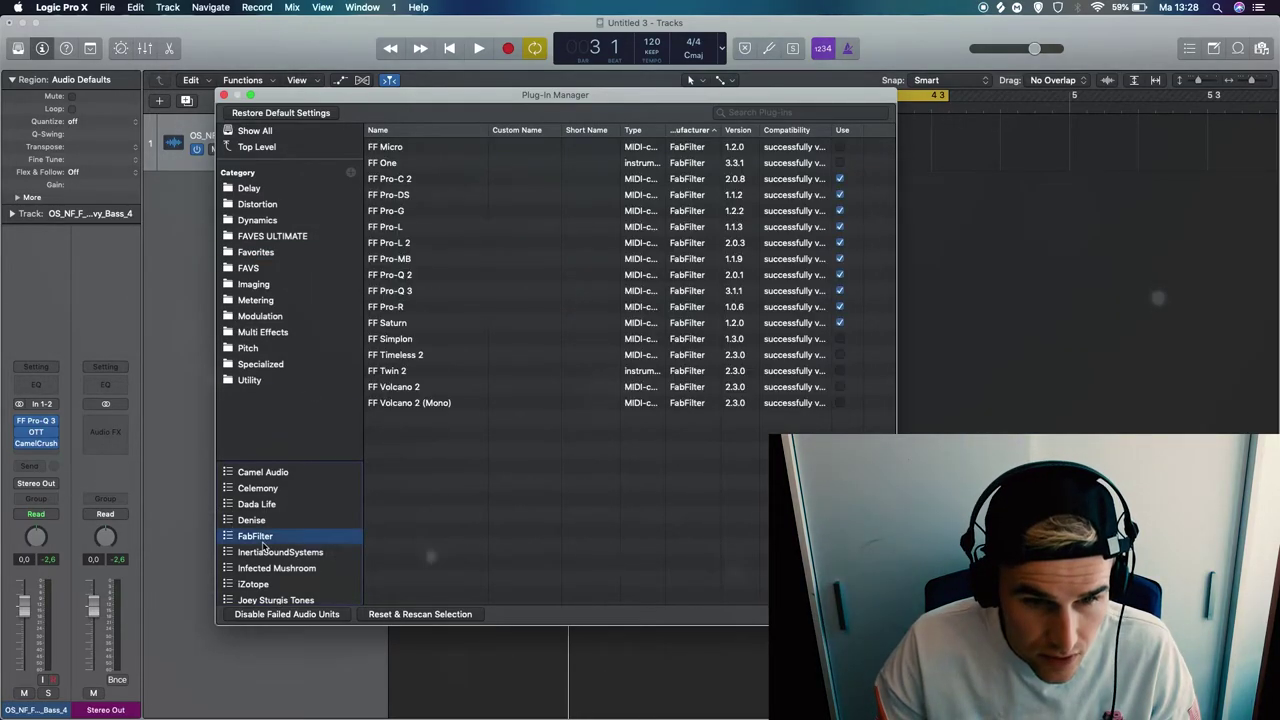
click(426, 246)
click(418, 227)
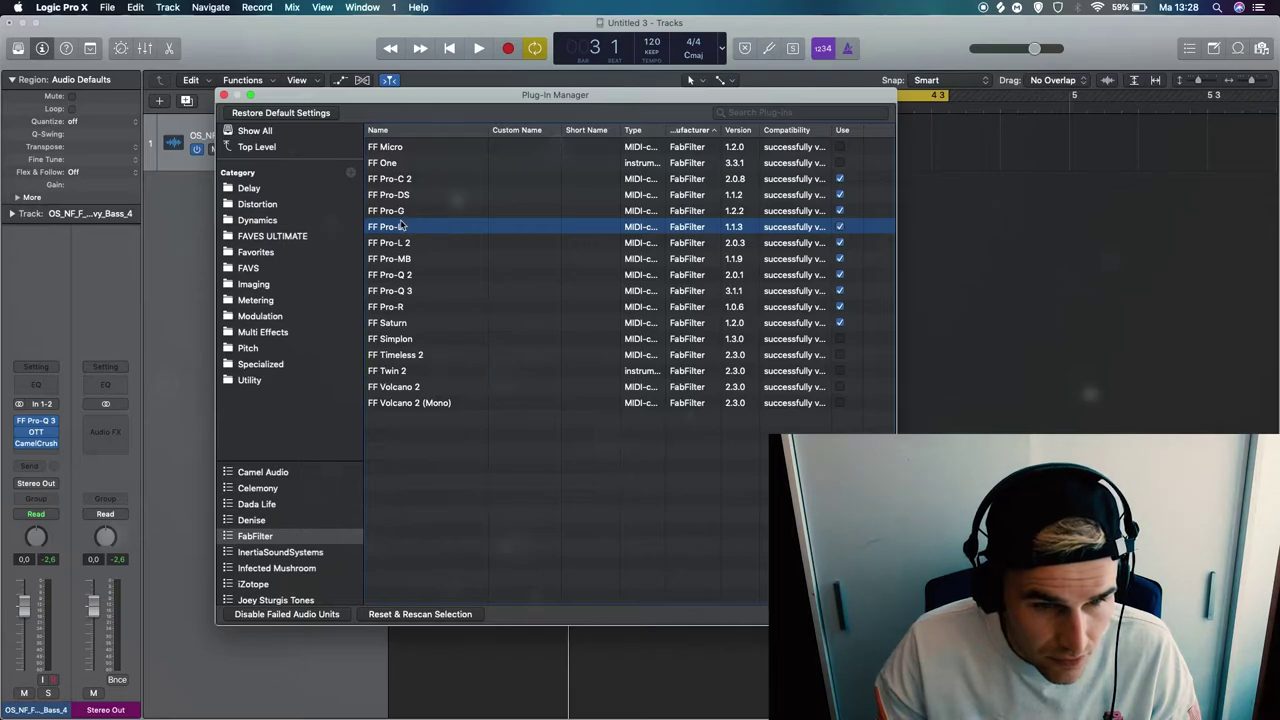
drag(409, 228, 256, 253)
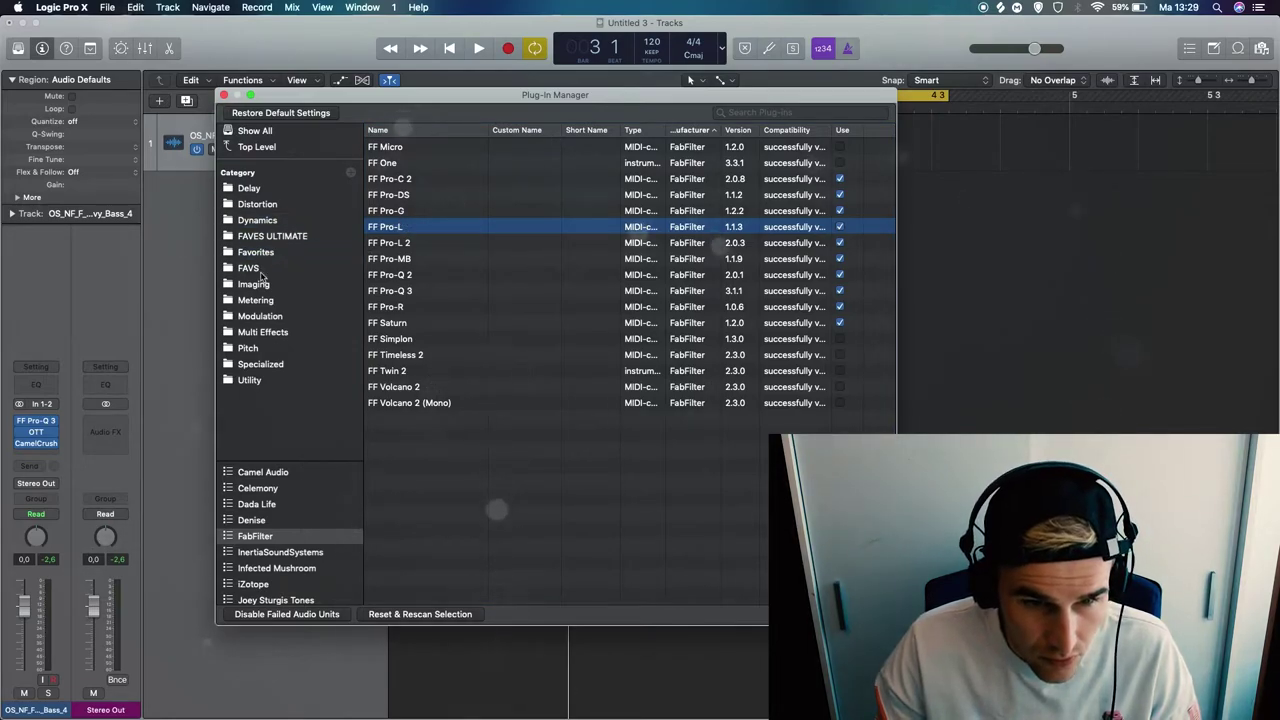
click(257, 504)
drag(399, 148, 262, 256)
click(262, 253)
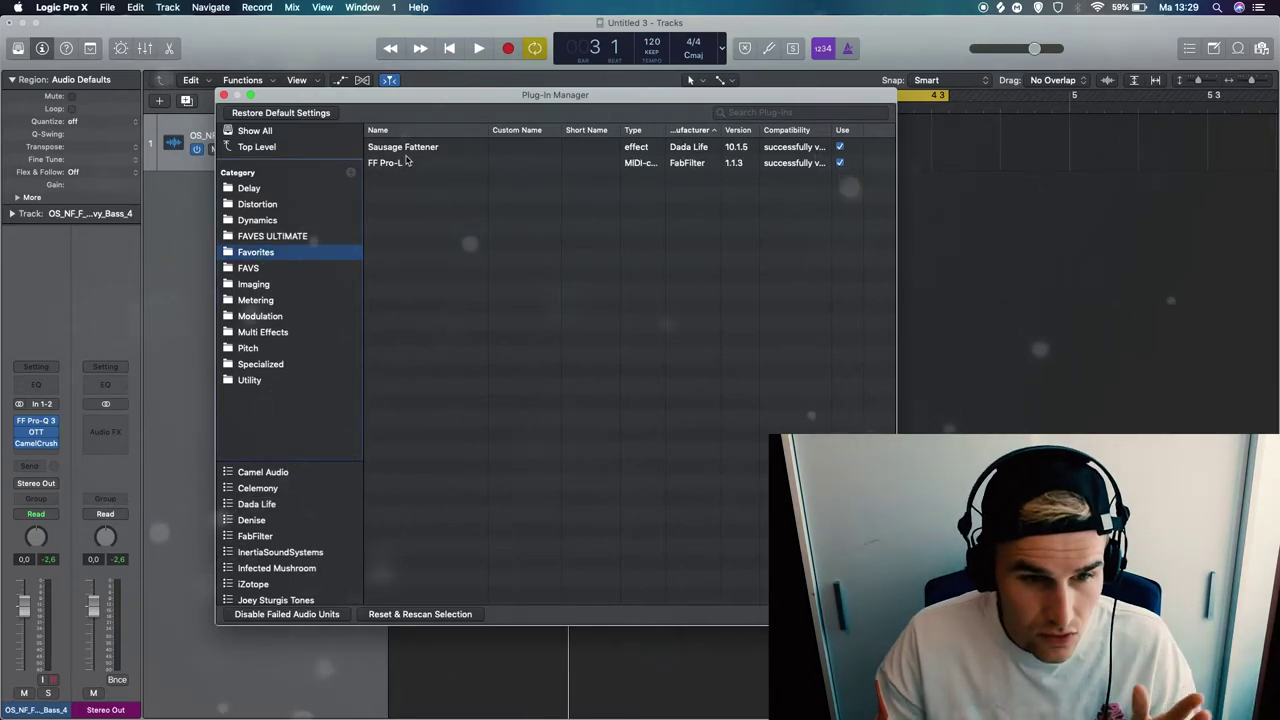
Step: Look through the Distortion, Multi Effects and Delay categories, then close Plug-in Manager
click(260, 203)
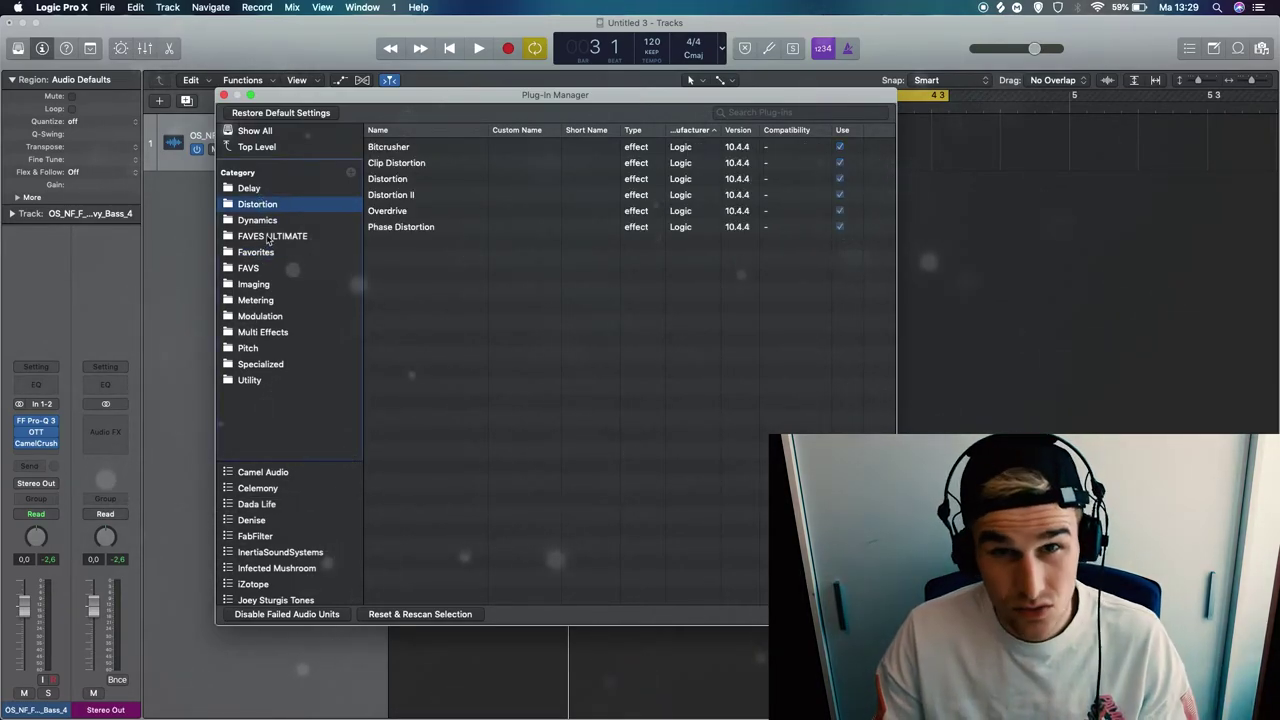
click(262, 333)
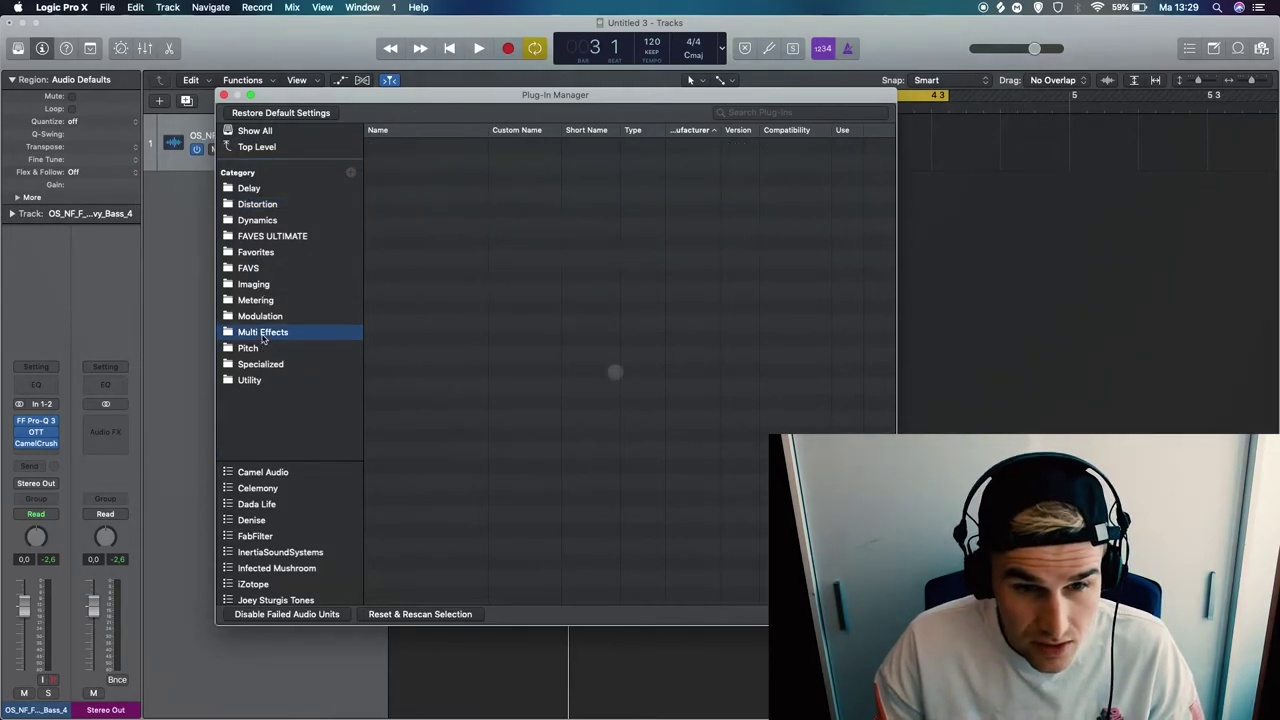
click(250, 188)
click(257, 204)
click(404, 180)
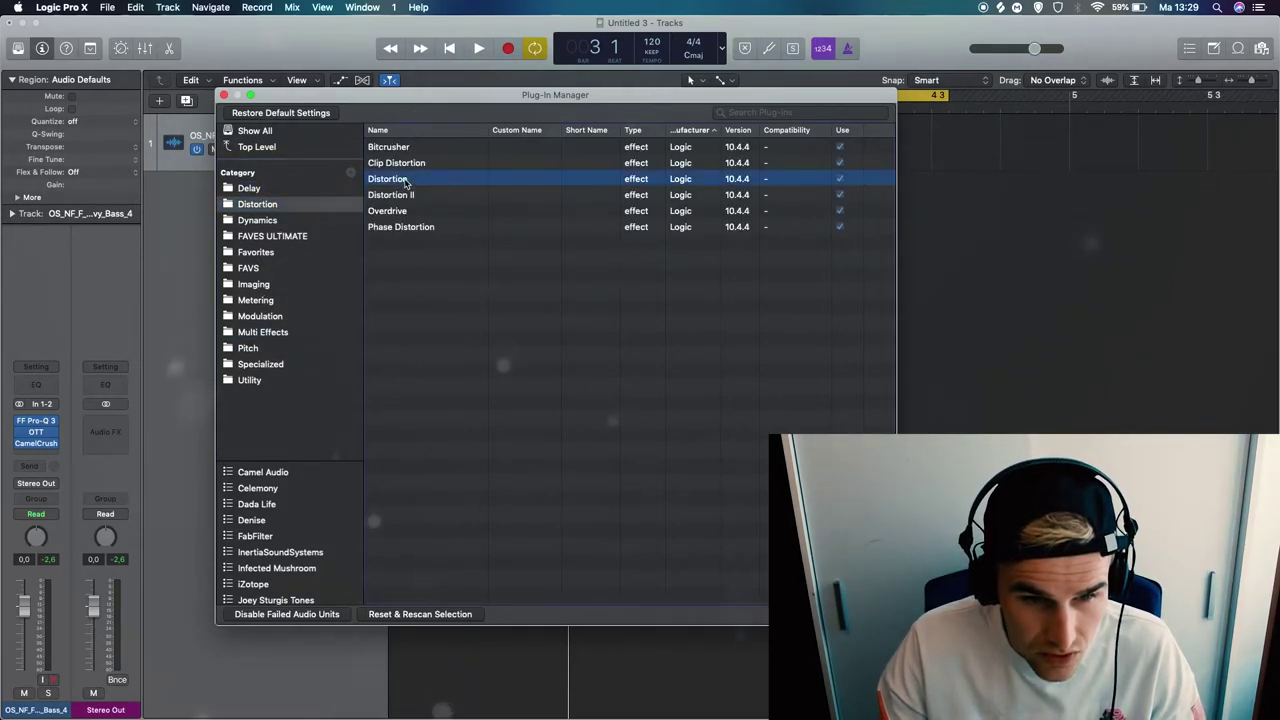
click(404, 165)
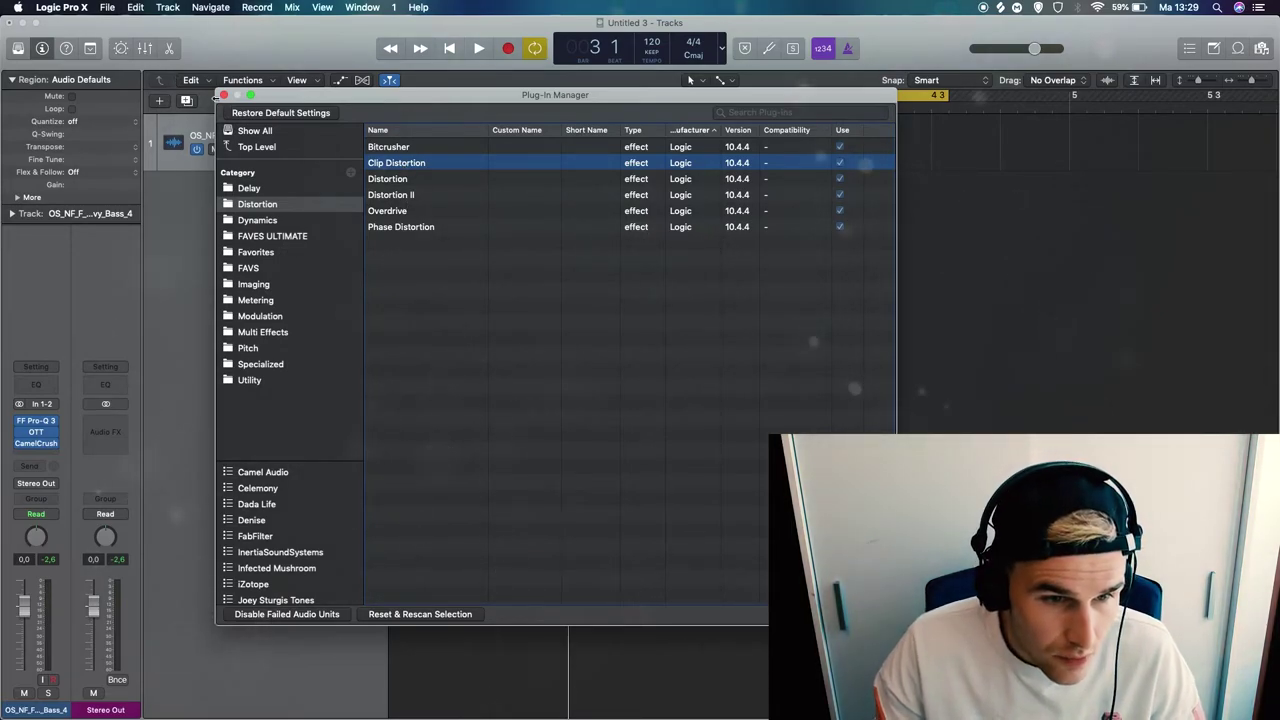
click(224, 95)
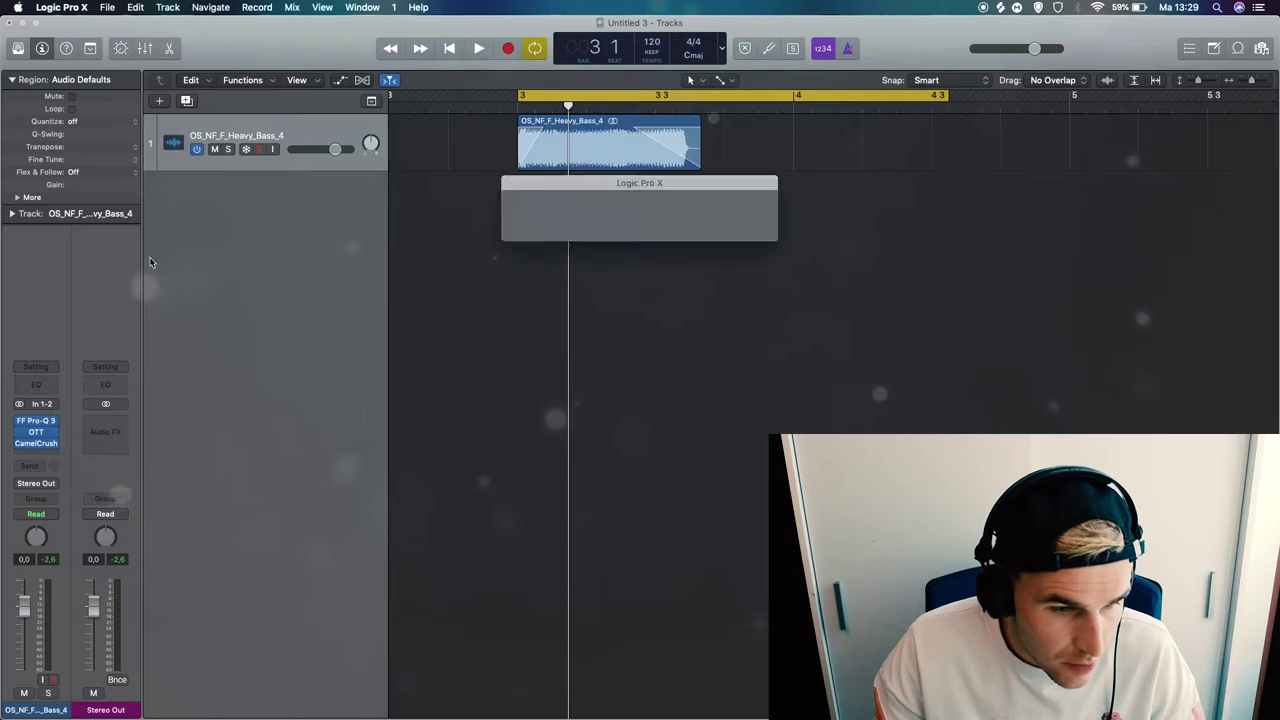
click(40, 455)
Step: Browse the Delay, FAVES ULTIMATE and Logic submenus in the Audio FX plug-in menu
mouse_move(62, 543)
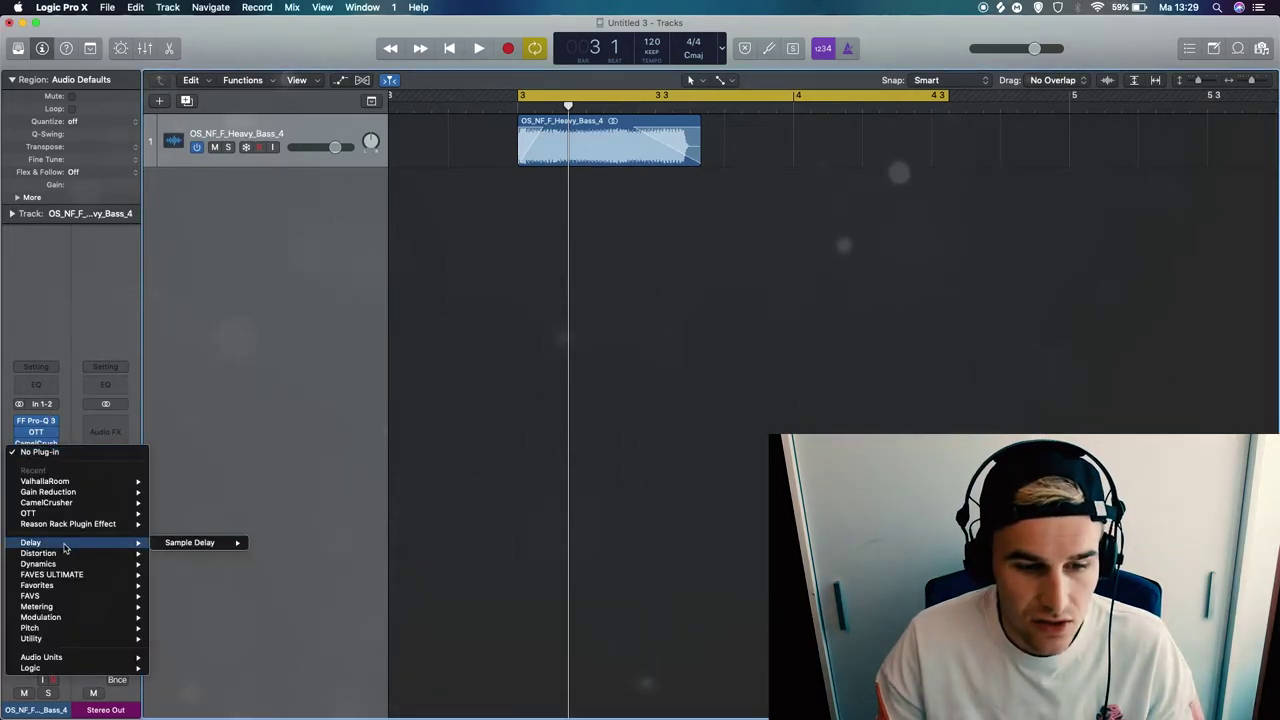
mouse_move(188, 549)
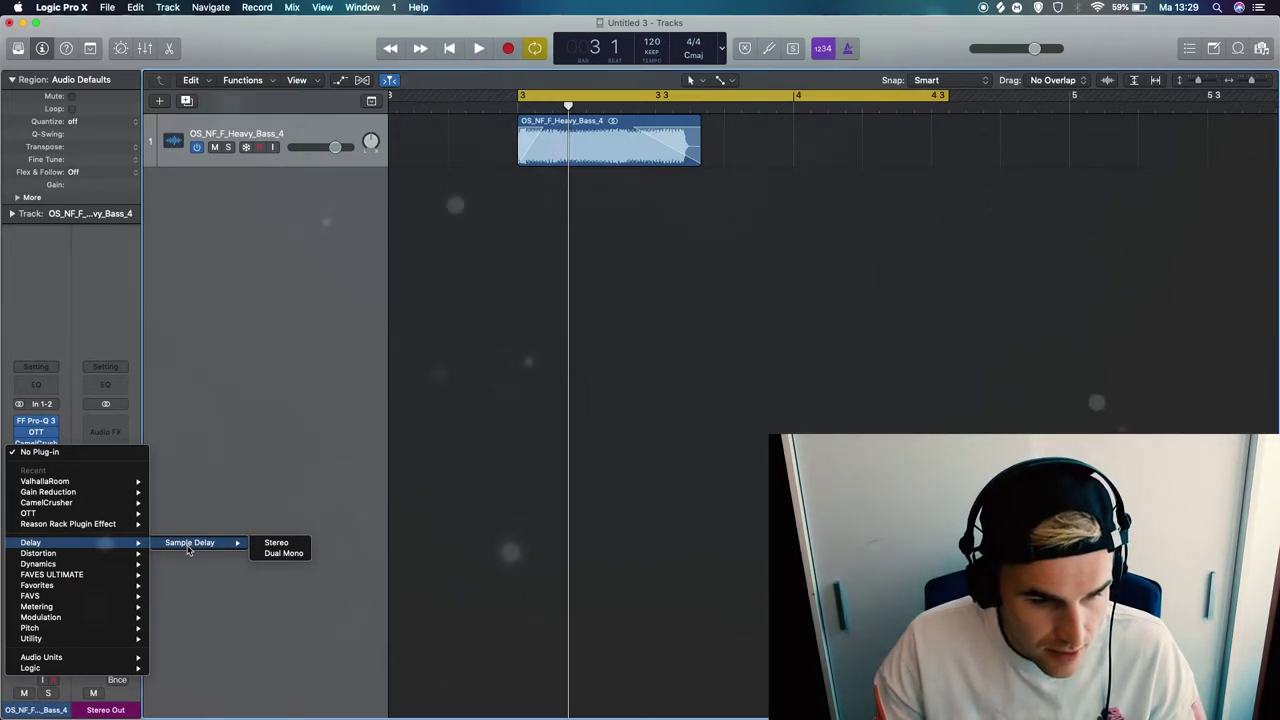
mouse_move(86, 577)
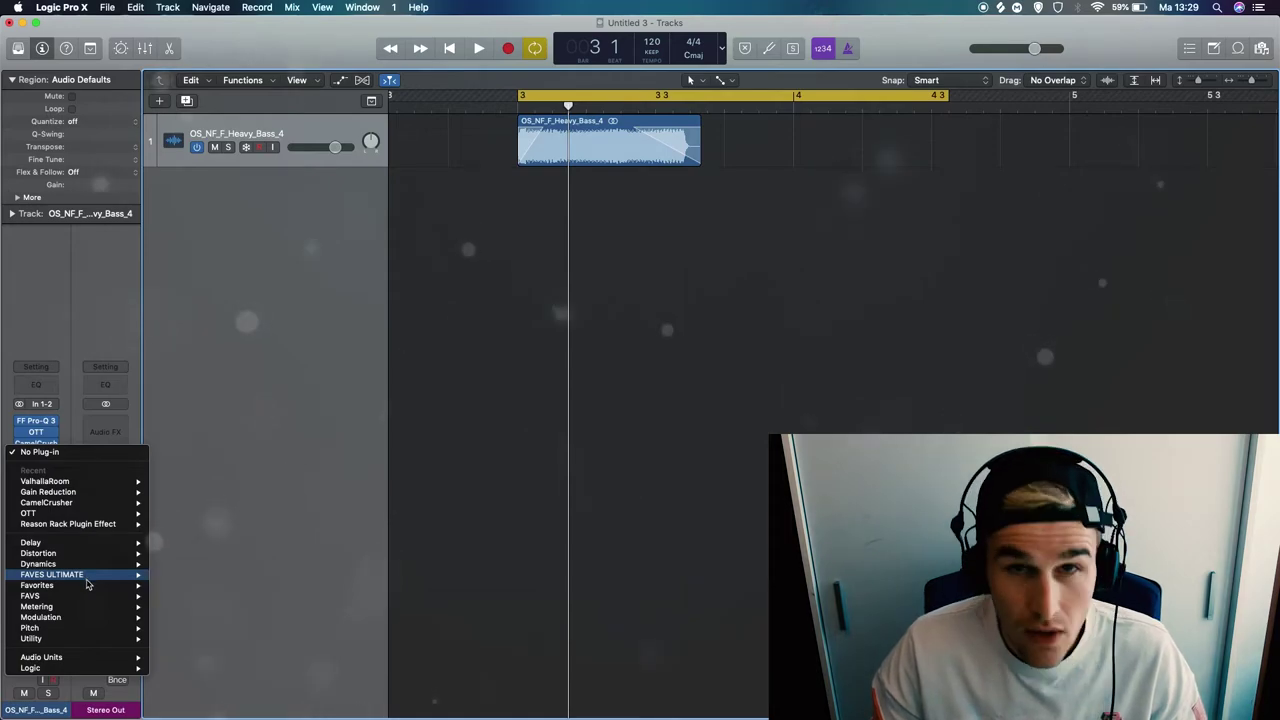
mouse_move(86, 671)
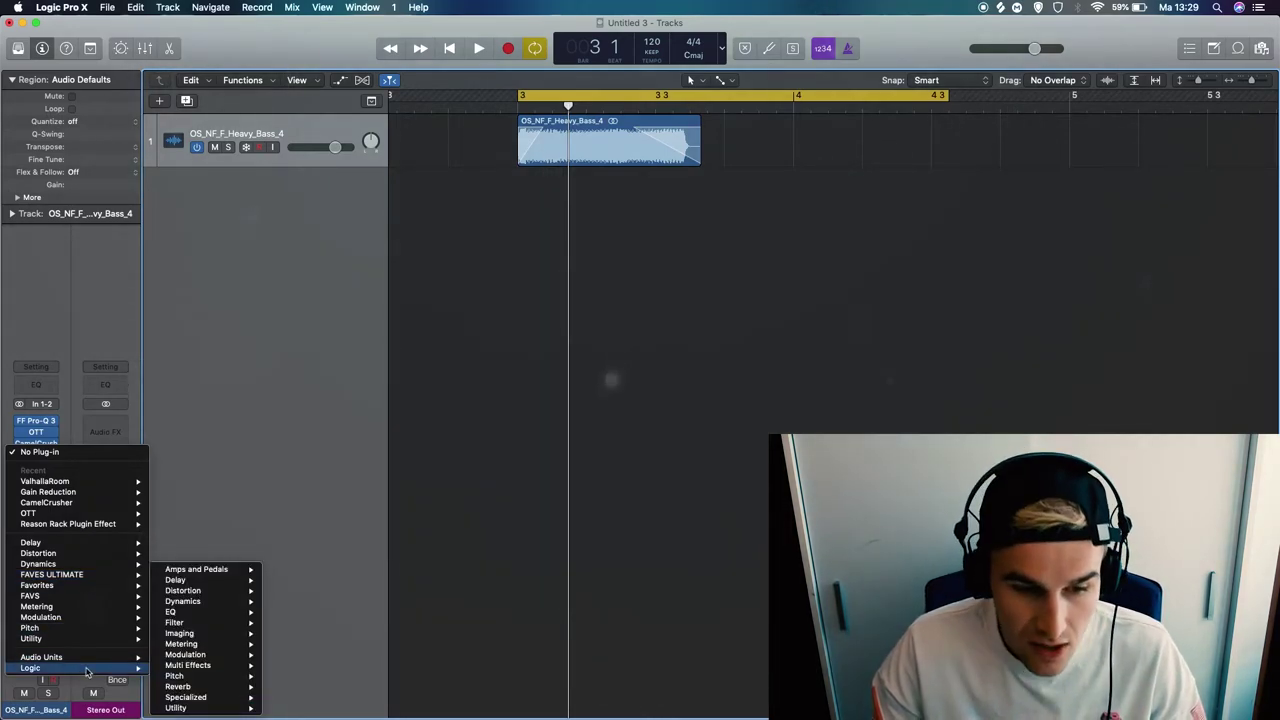
mouse_move(185, 572)
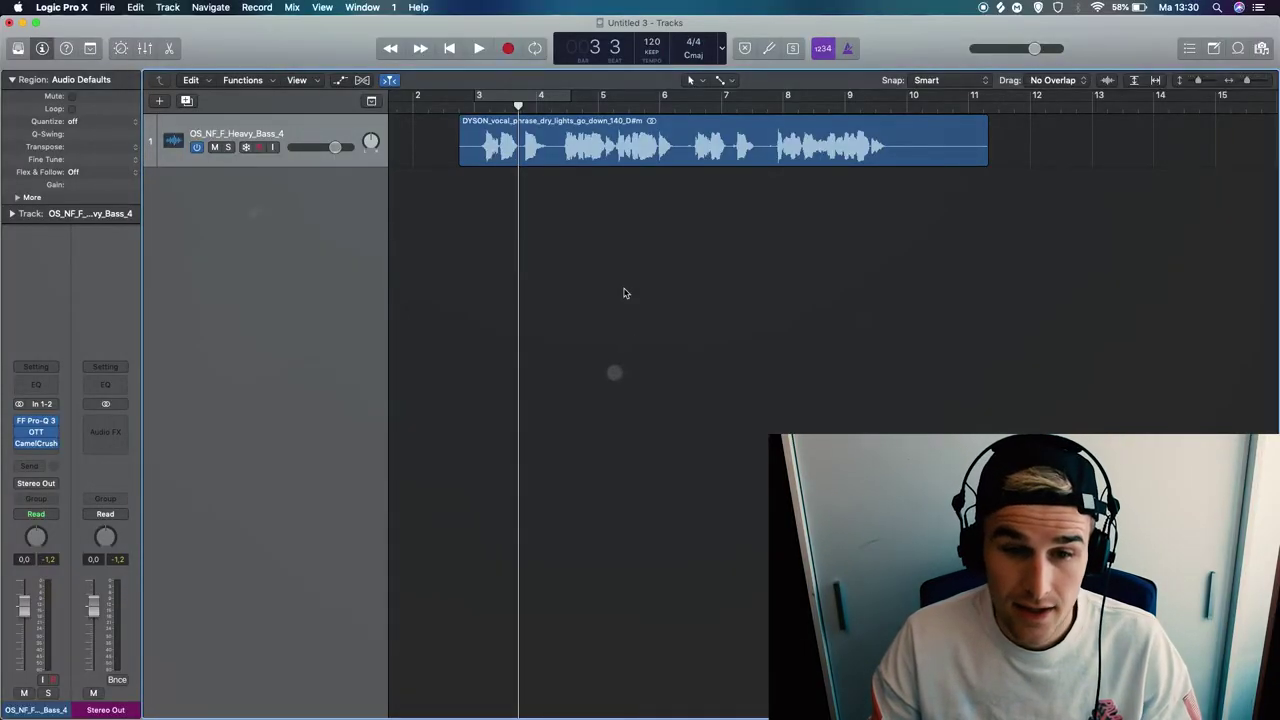
Step: Select the DYSON_vocal_phrase_dry_lights_go_down_140_D#m region on Track 1
click(610, 162)
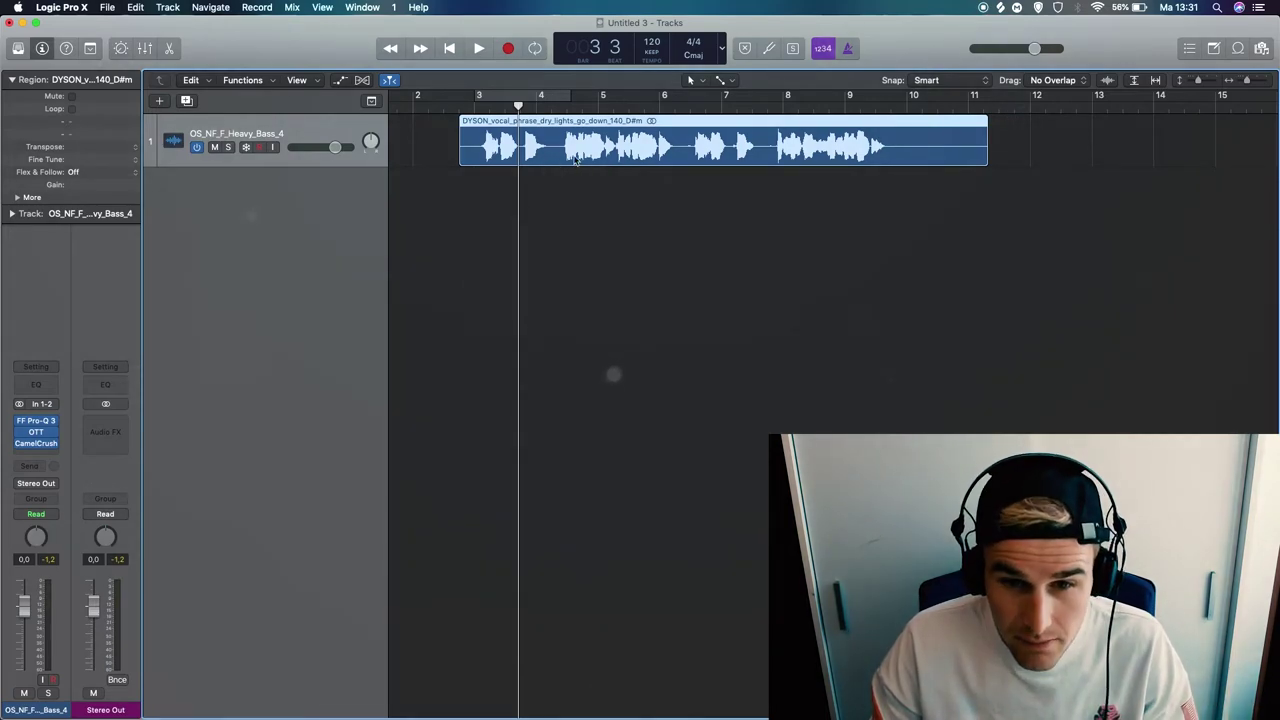
click(570, 245)
click(691, 80)
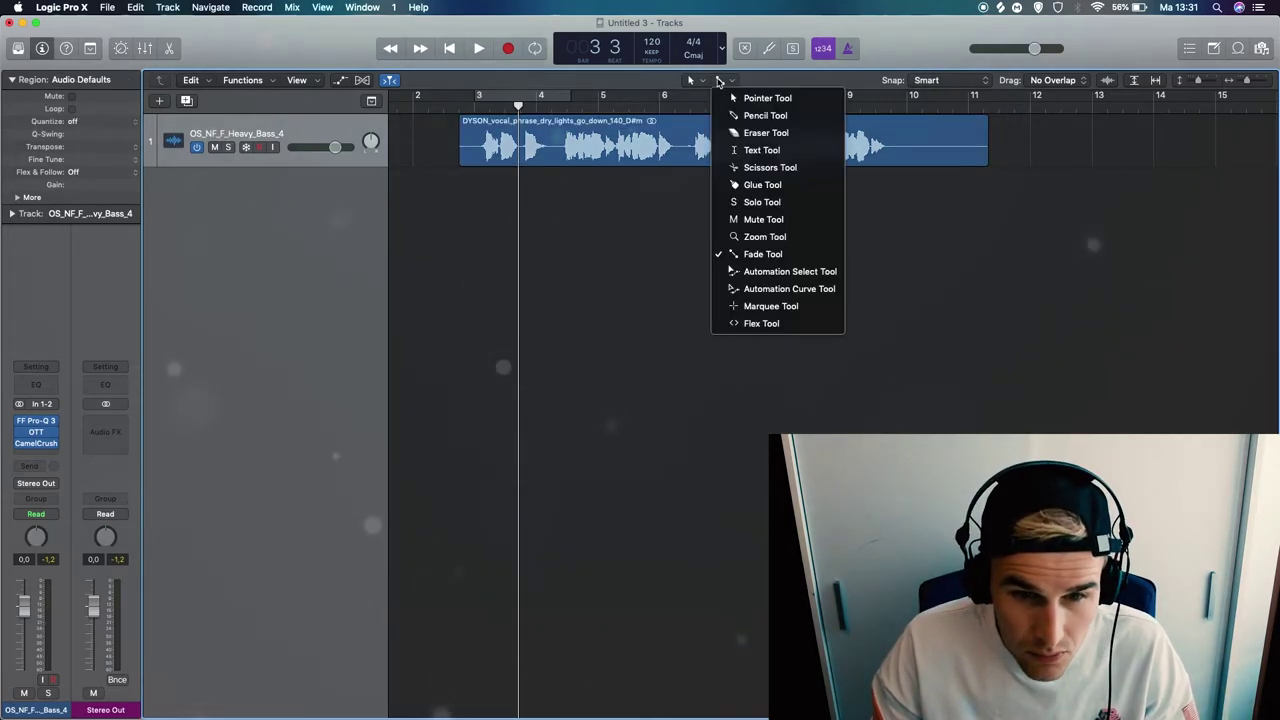
click(749, 166)
click(549, 152)
click(549, 152)
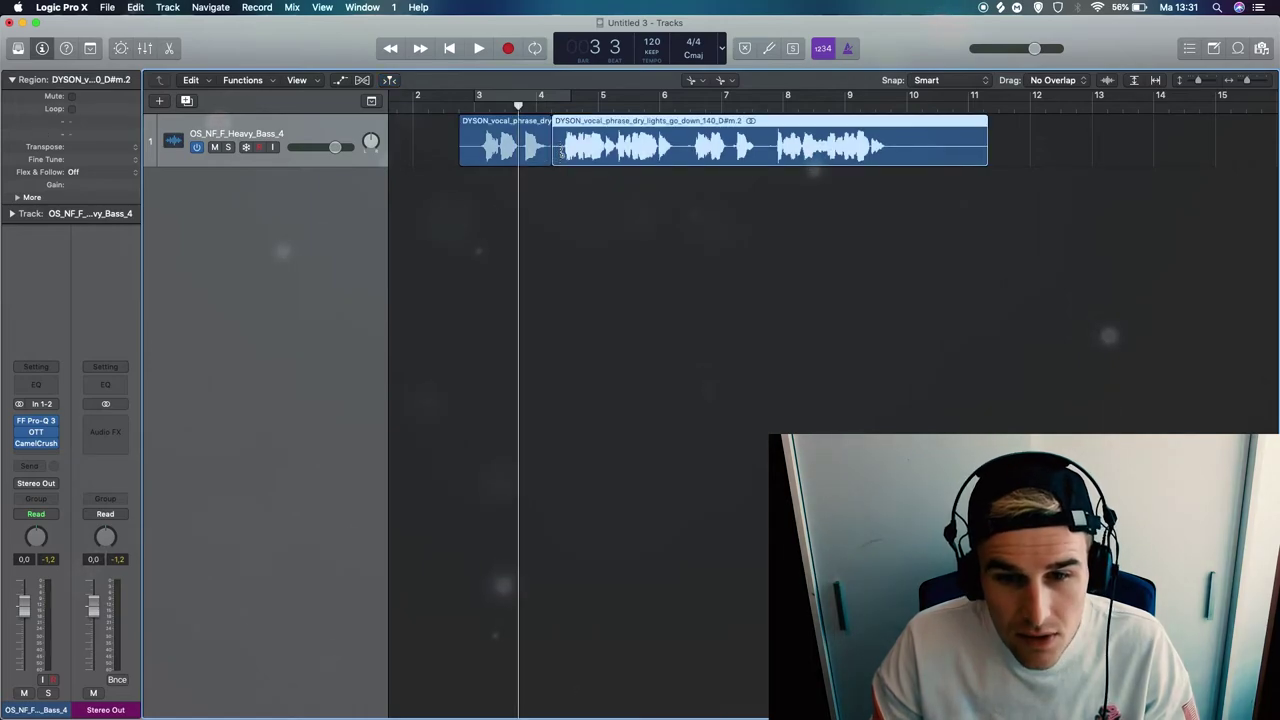
drag(669, 152, 675, 153)
key(super+z)
key(super+z)
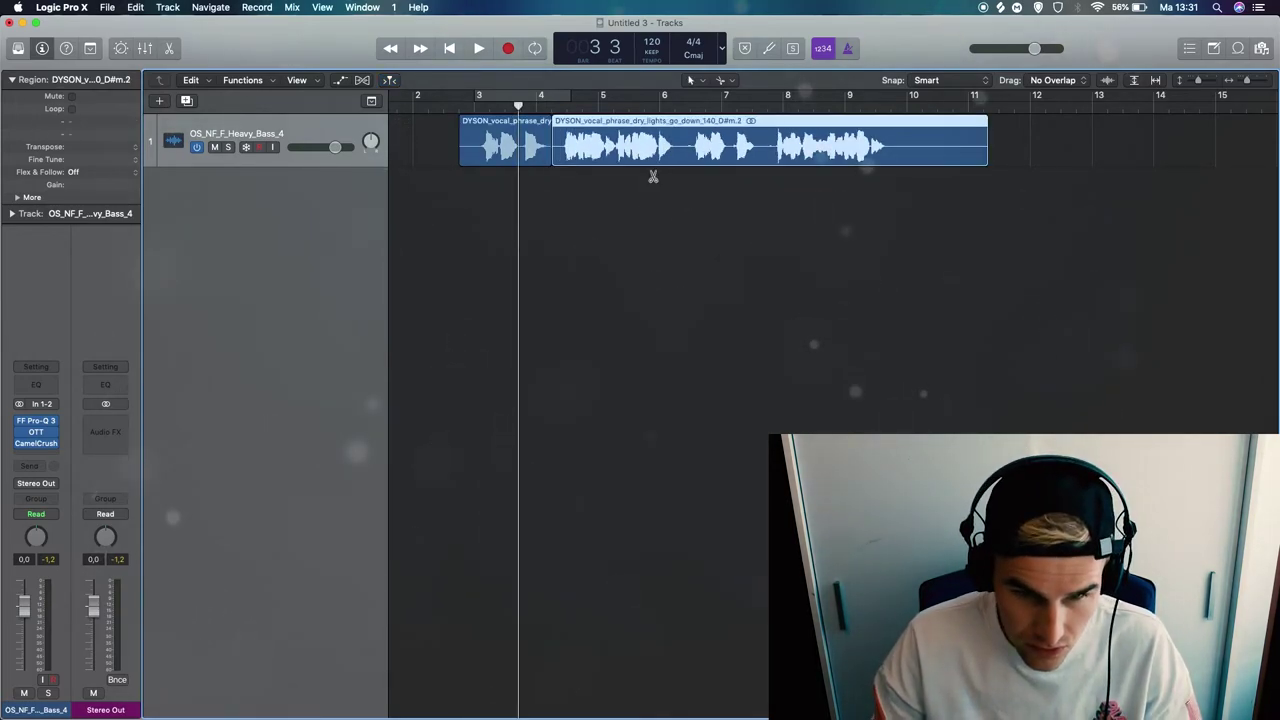
Step: Open Remove Silence from Audio Region for the vocal region, previewing 8 regions at -28 dB
right_click(577, 145)
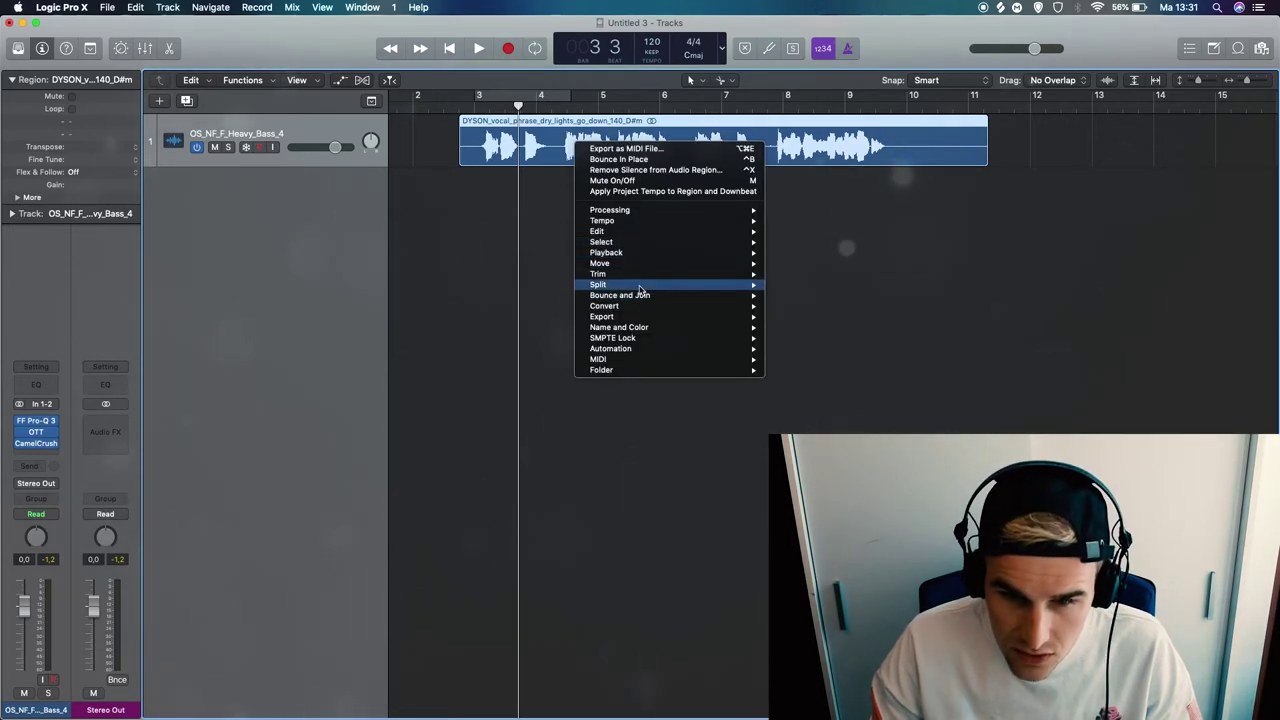
mouse_move(660, 286)
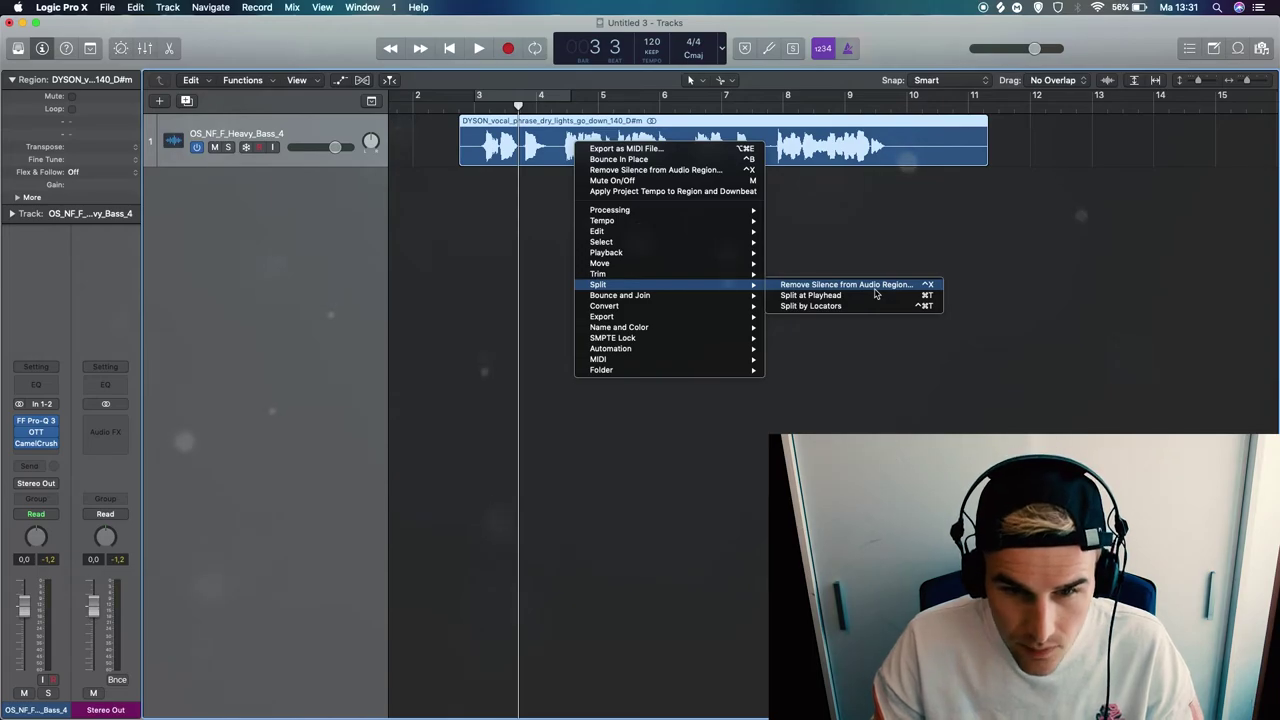
click(874, 285)
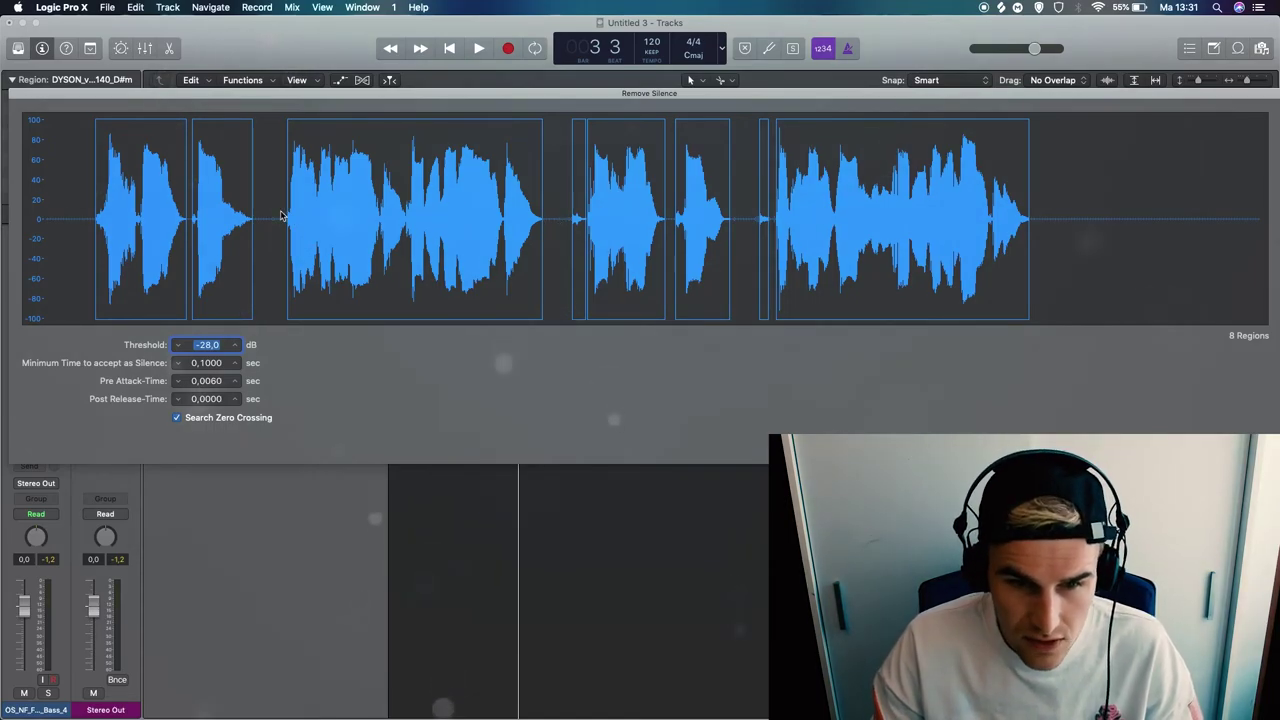
Step: Apply the 8-region split, then reopen the Remove Silence window and reposition it slightly
key(Return)
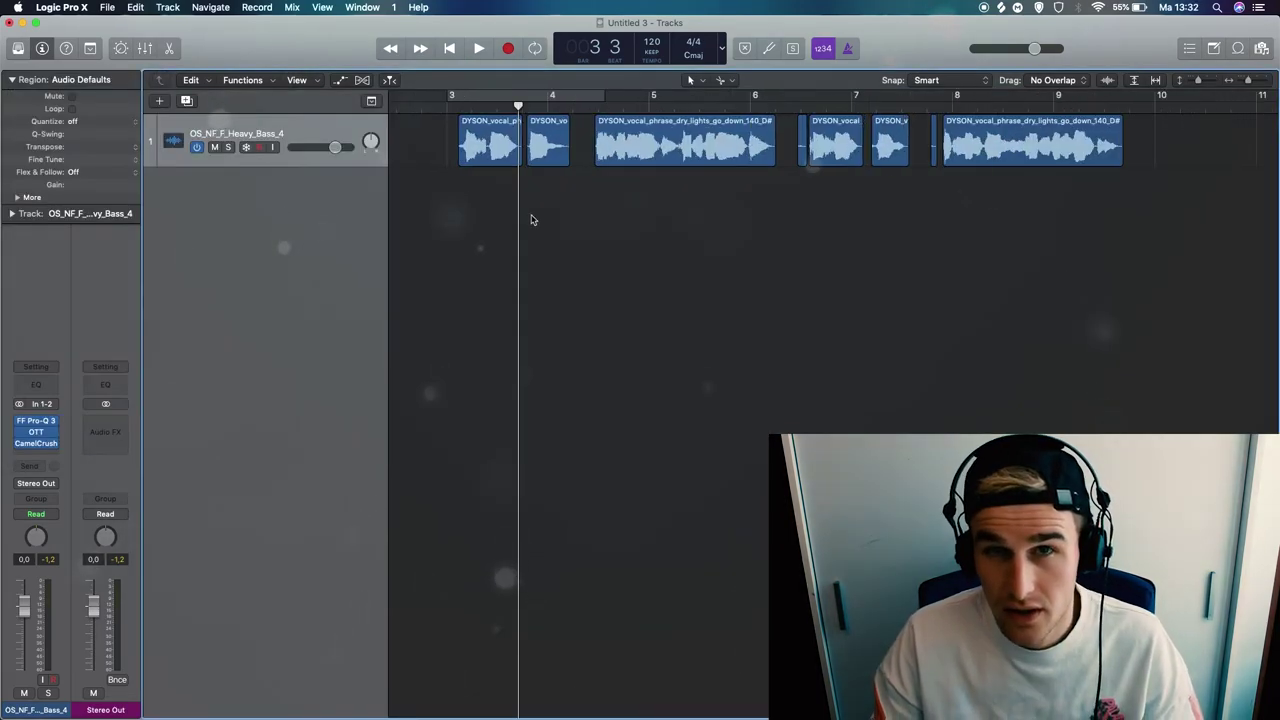
key(ctrl+x)
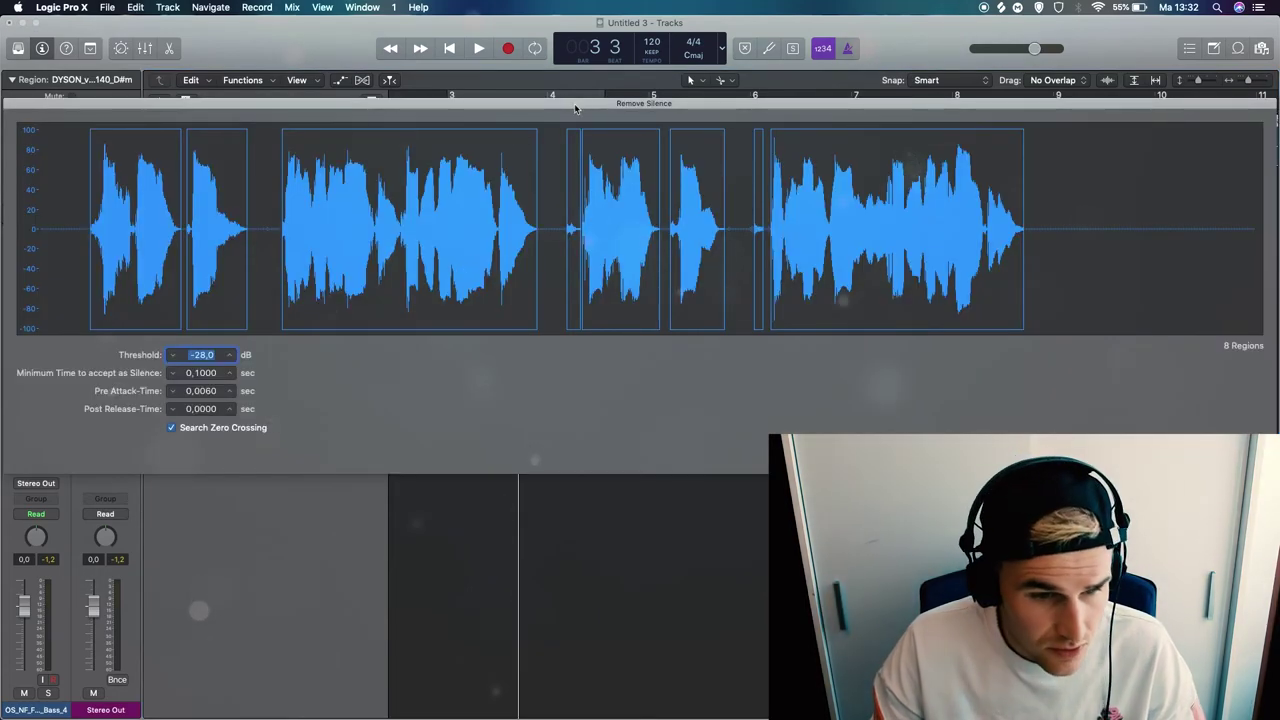
drag(582, 96, 576, 100)
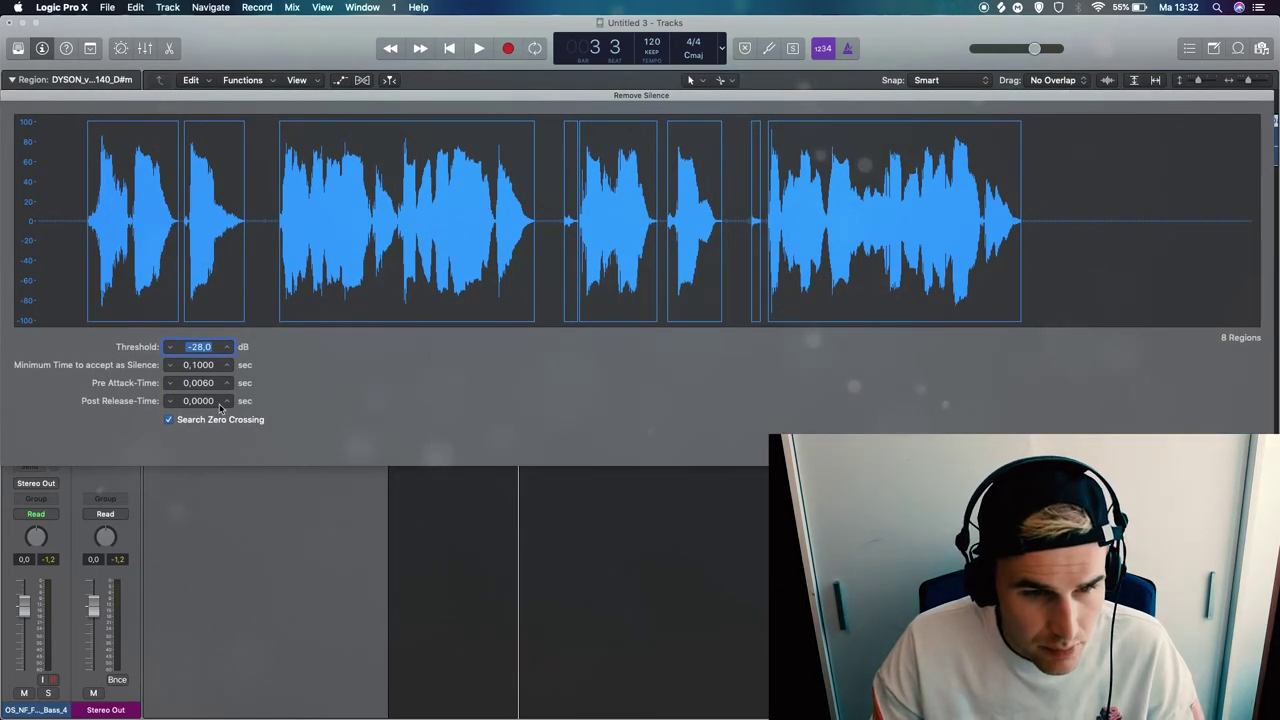
Step: Compare thresholds from -25 up to -13 dB and back, settling on -28 dB for 8 regions
click(227, 347)
click(227, 347)
click(227, 347)
click(227, 347)
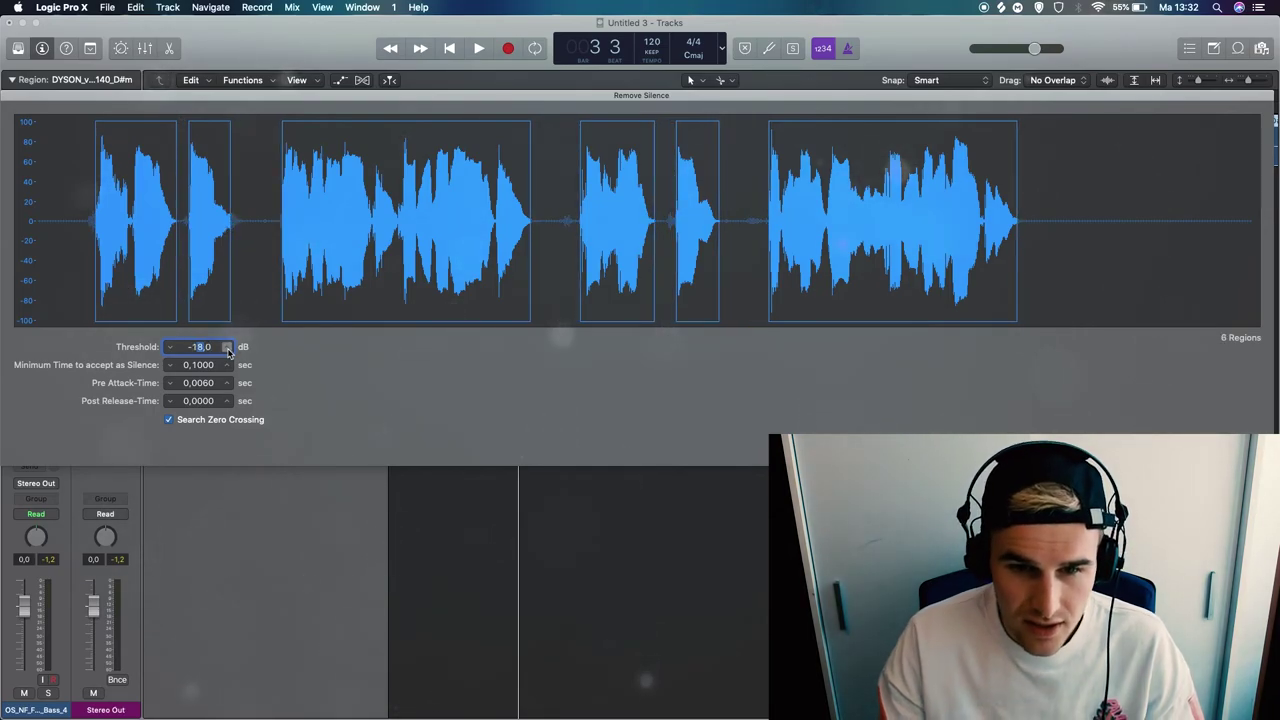
click(227, 347)
click(227, 347)
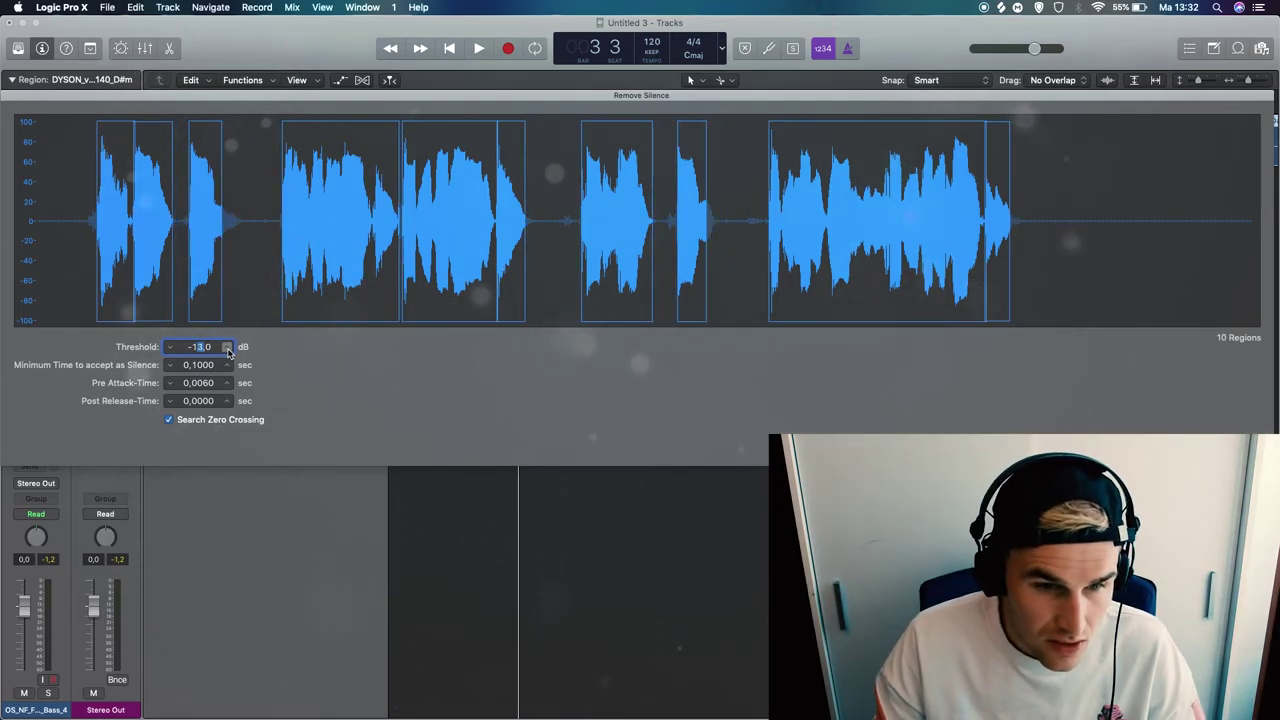
click(174, 348)
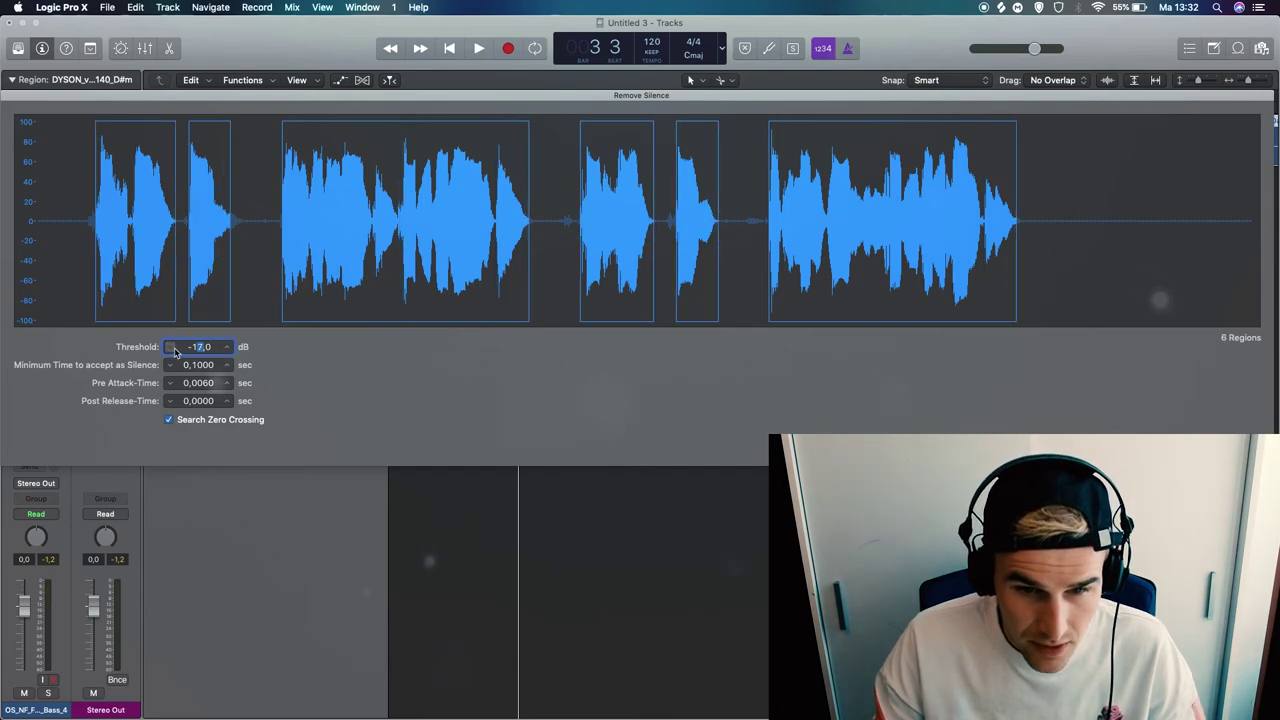
click(174, 348)
click(174, 348)
click(174, 348)
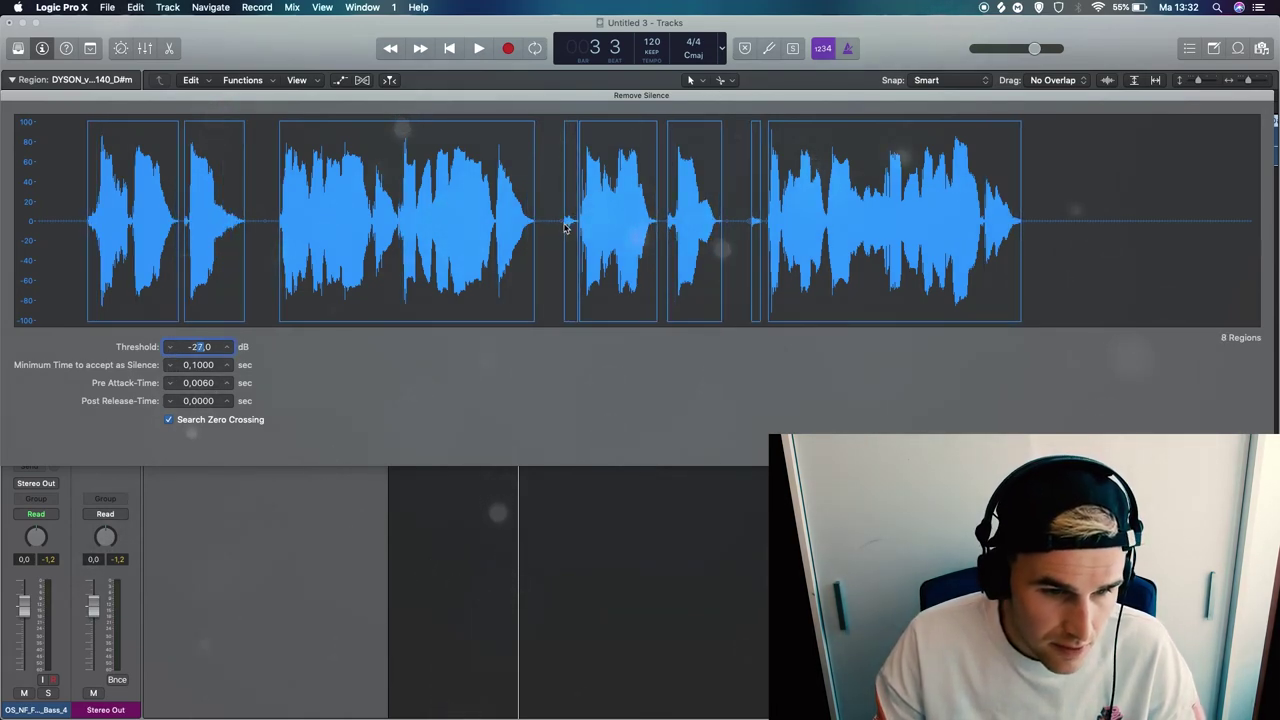
click(227, 347)
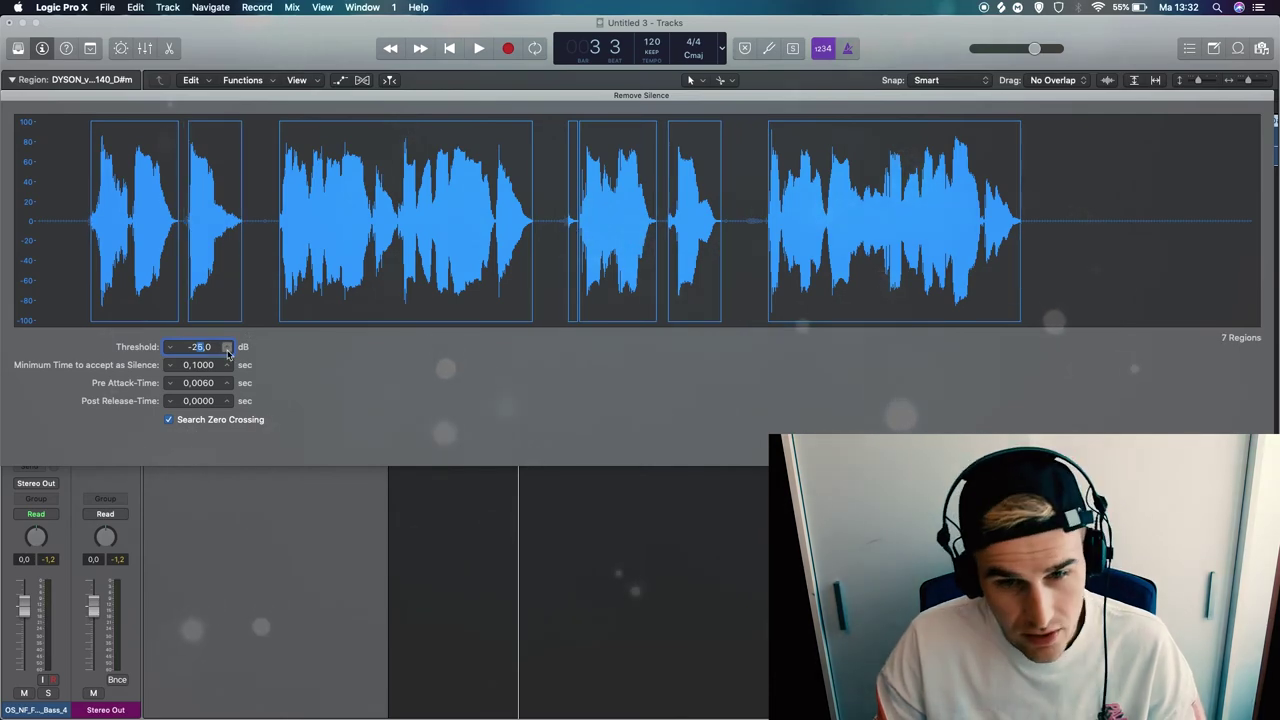
drag(183, 348, 199, 375)
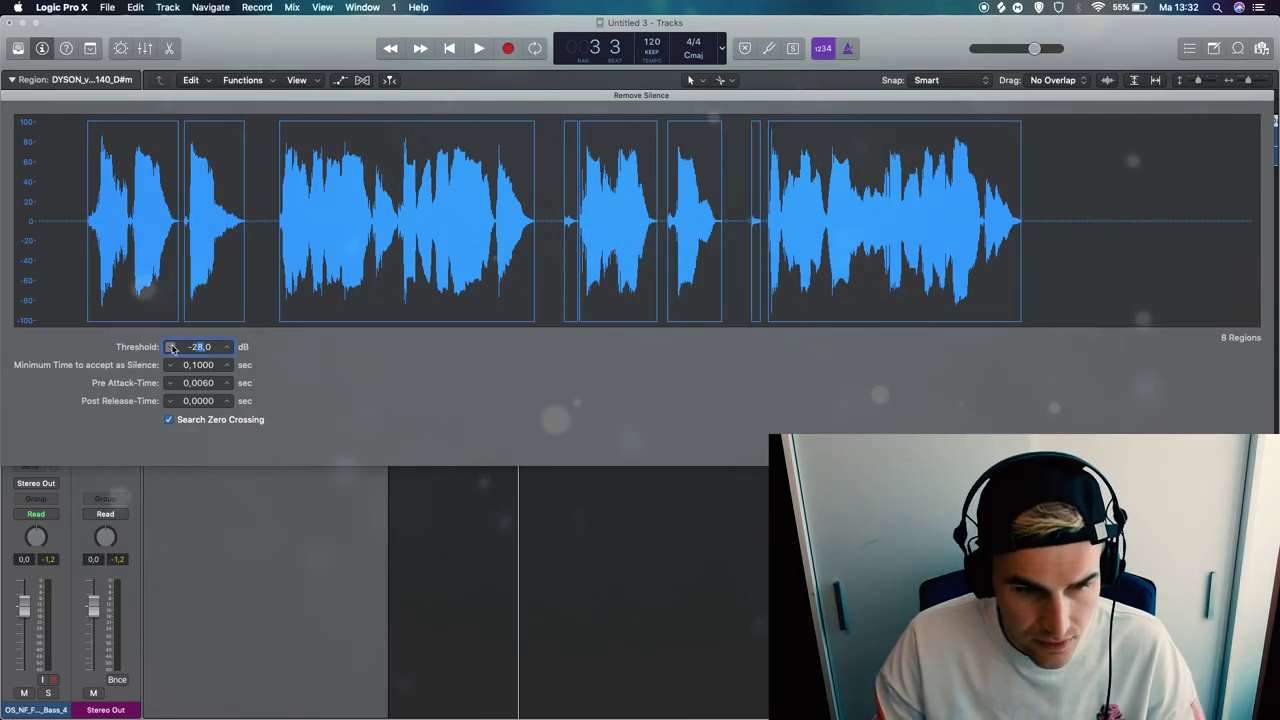